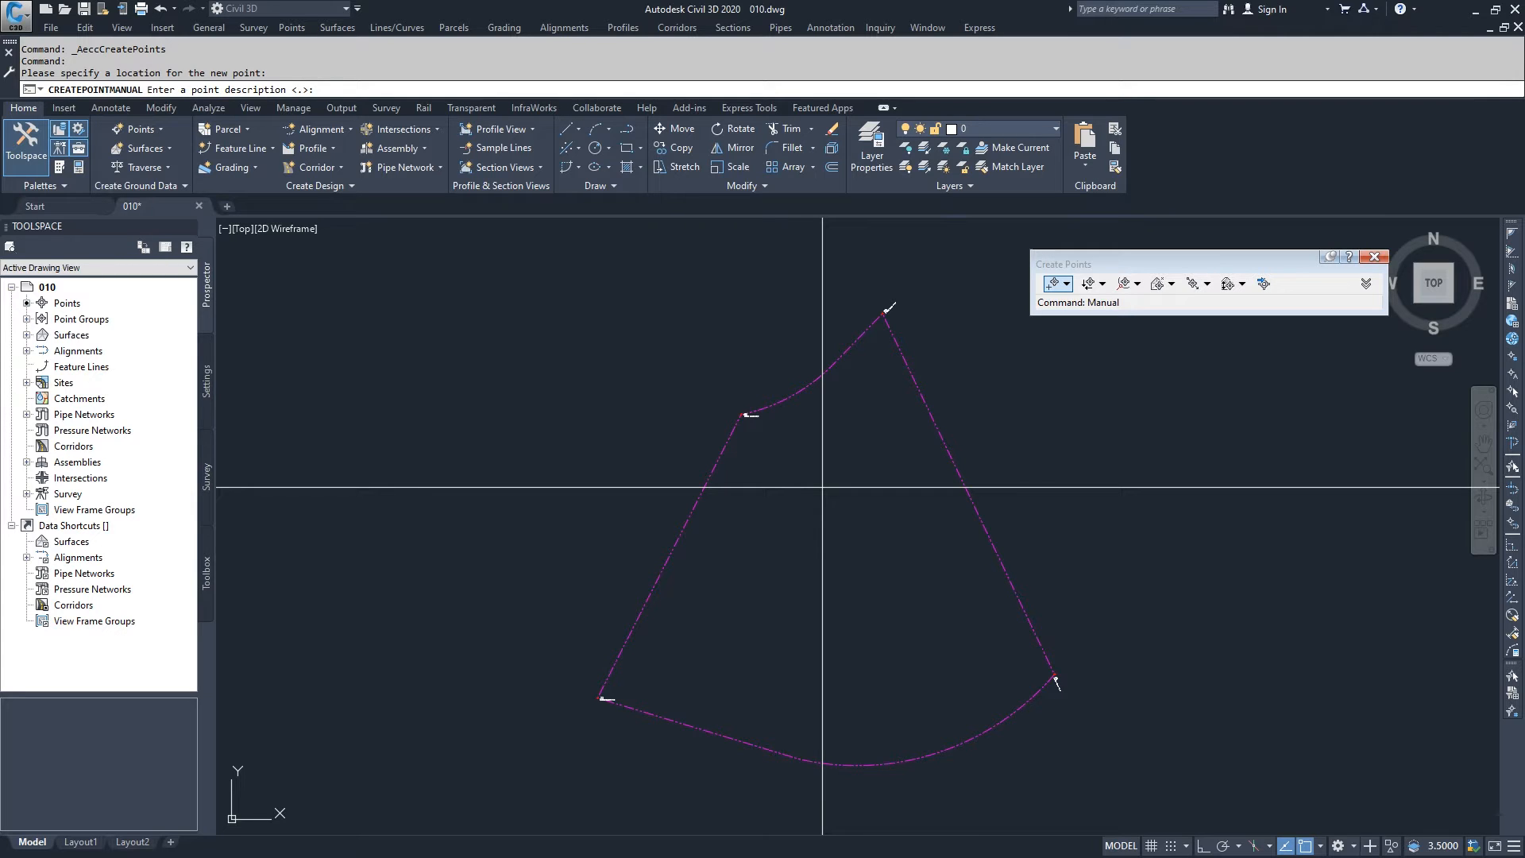
Finish the northern boundary point as GS at elevation 150, and place another GS point at the southern line-arc junction with elevation 100
key(Return)
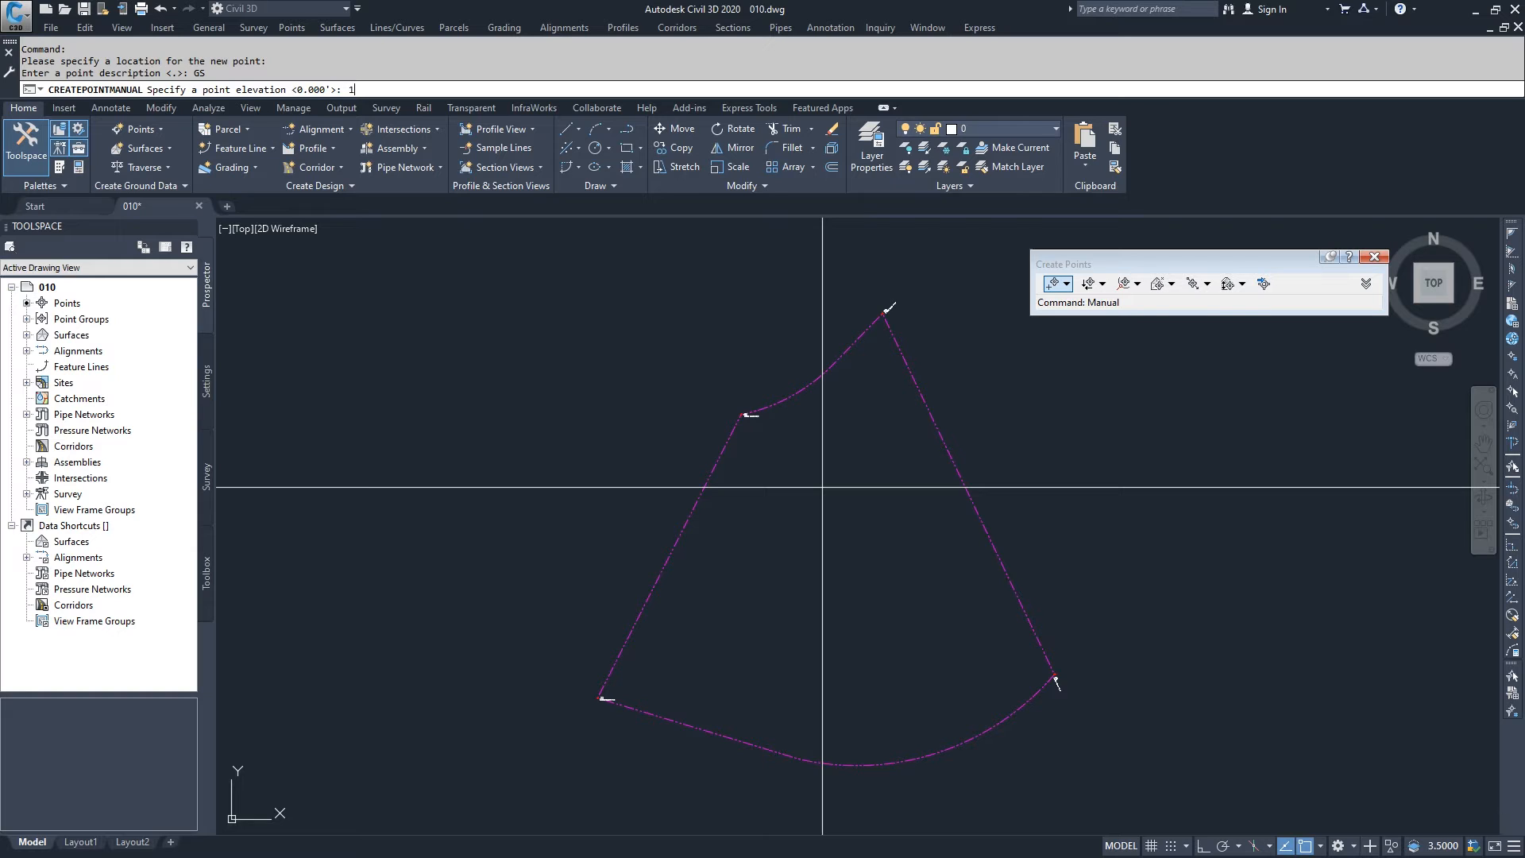
key(Return)
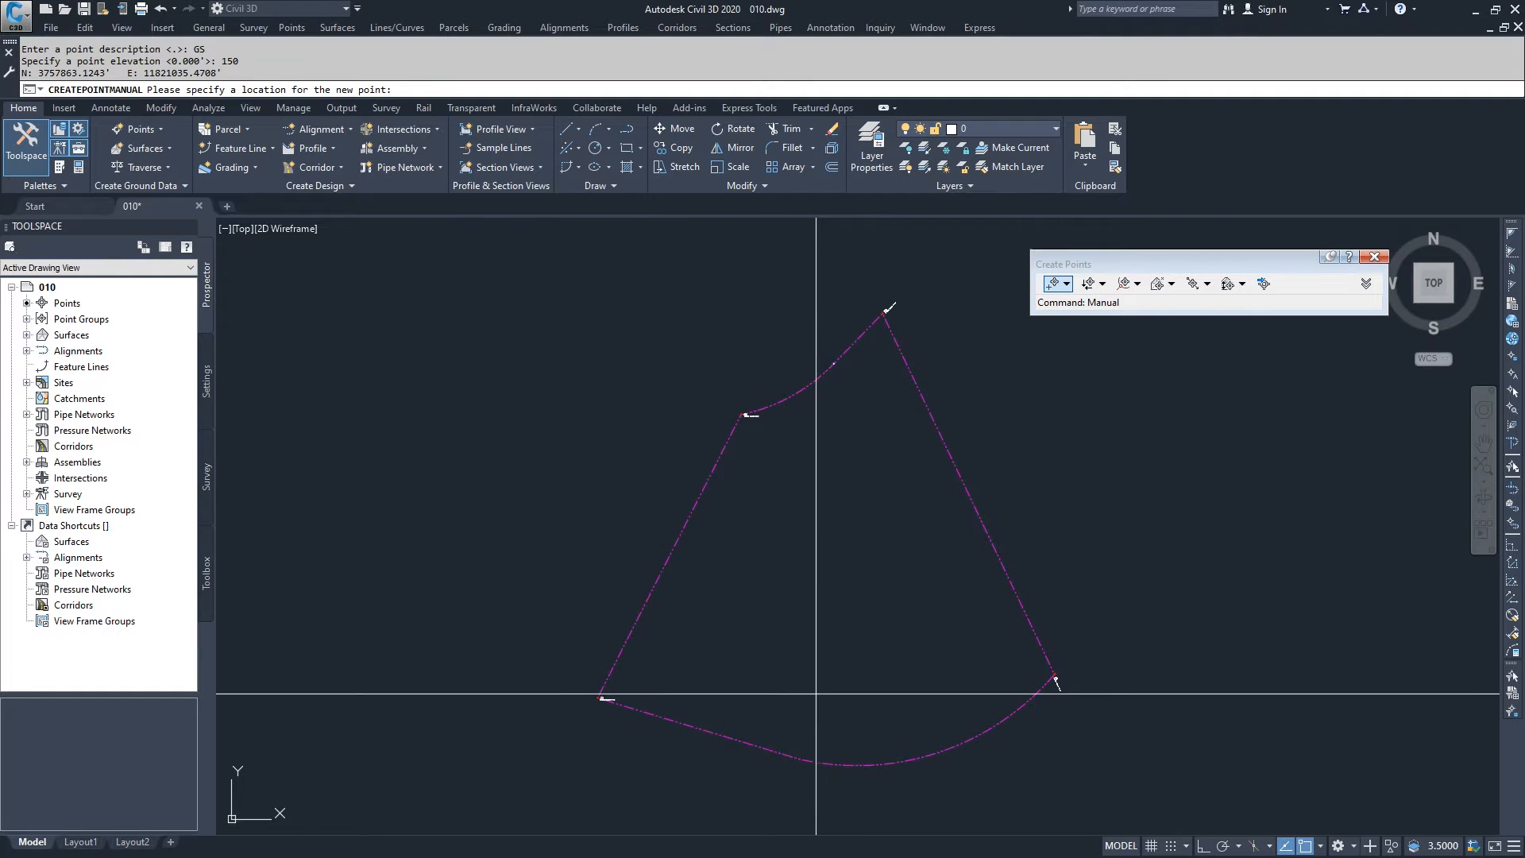
click(852, 767)
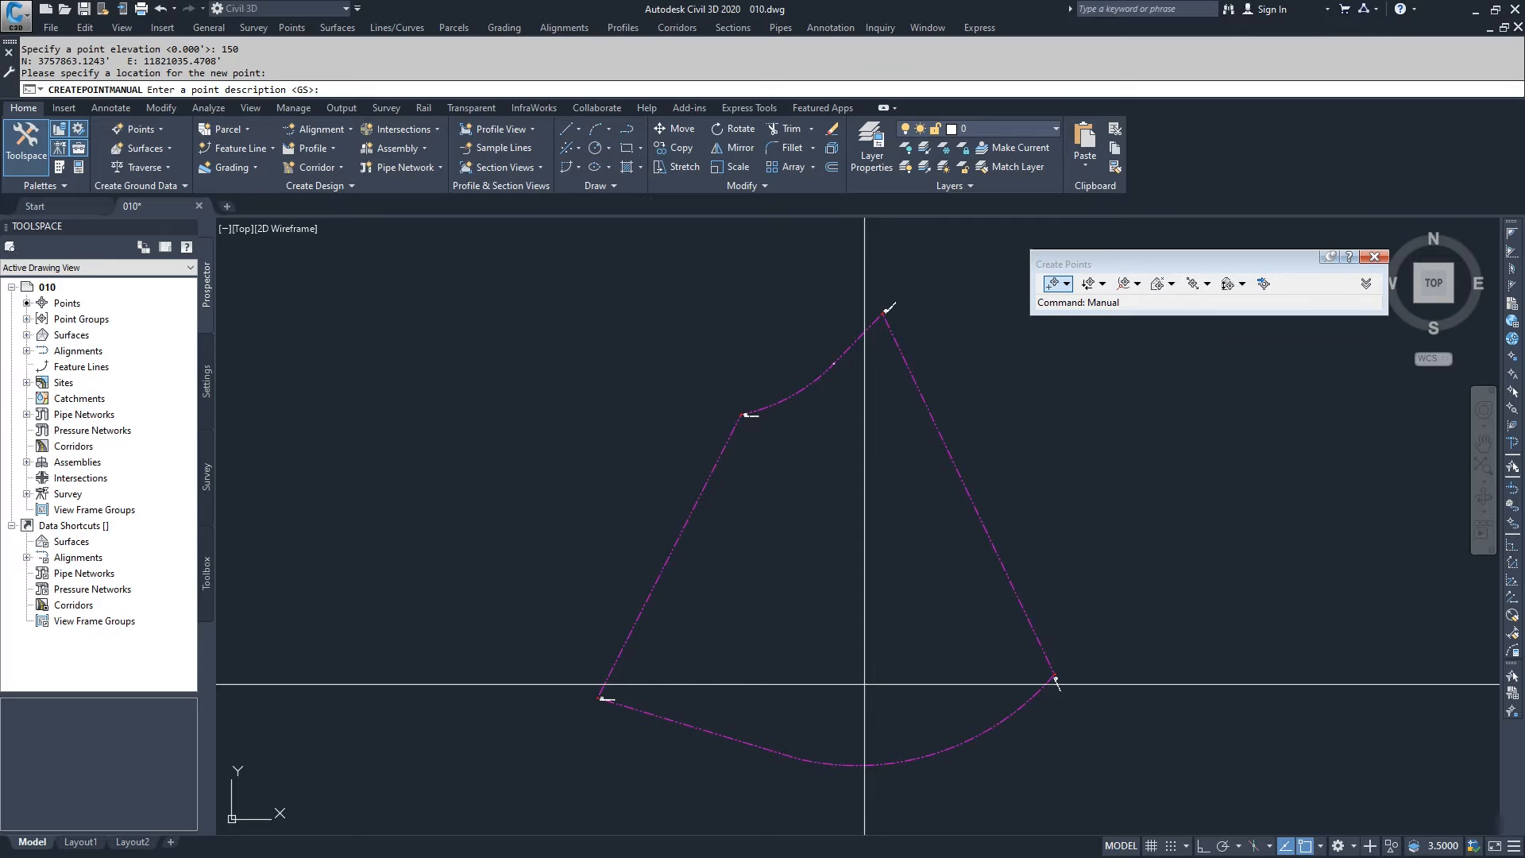
key(Return)
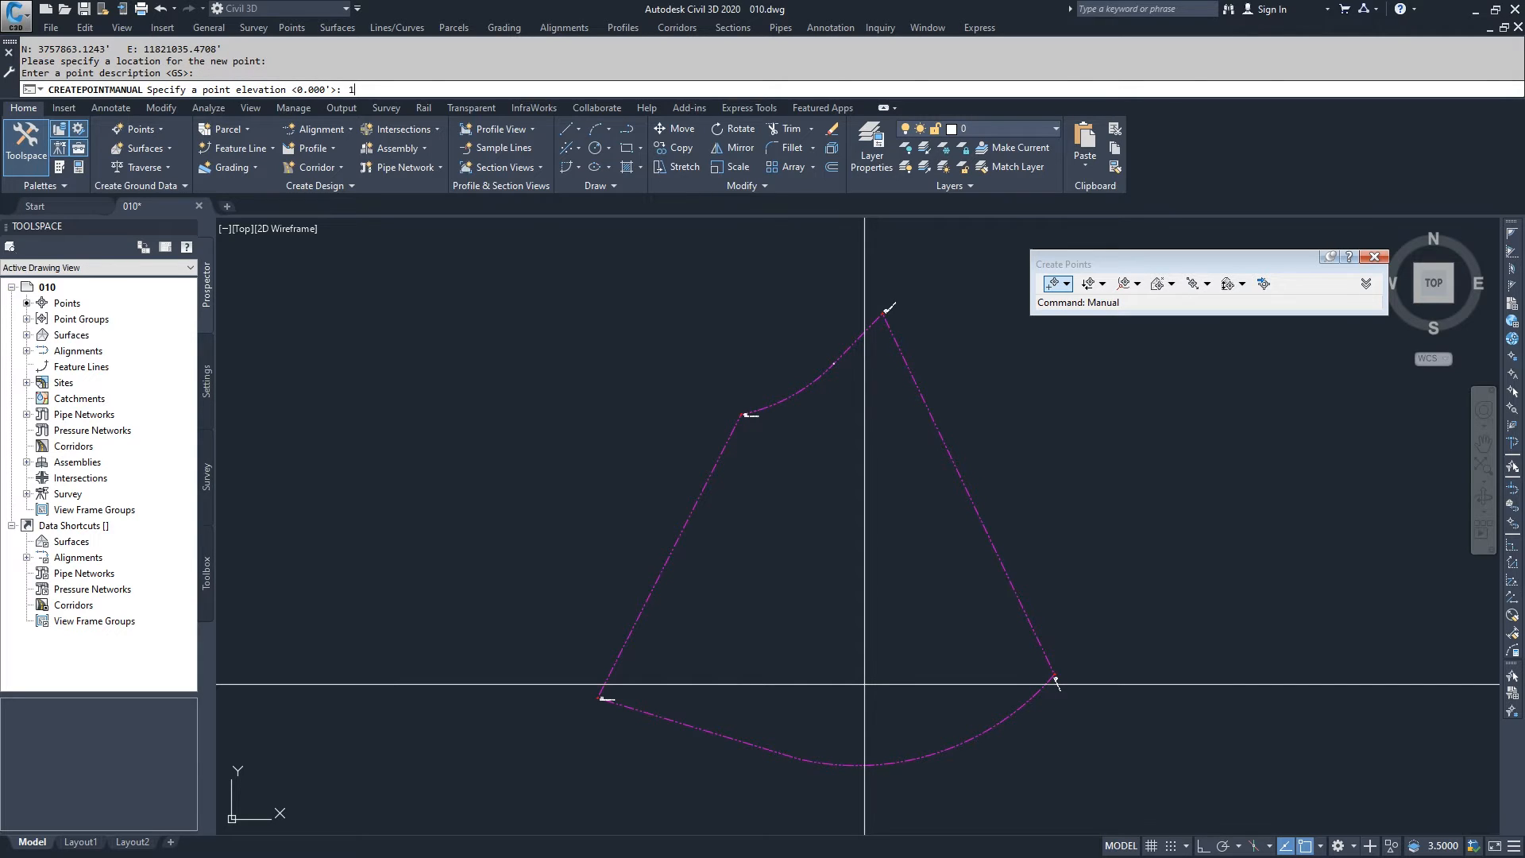
key(Return)
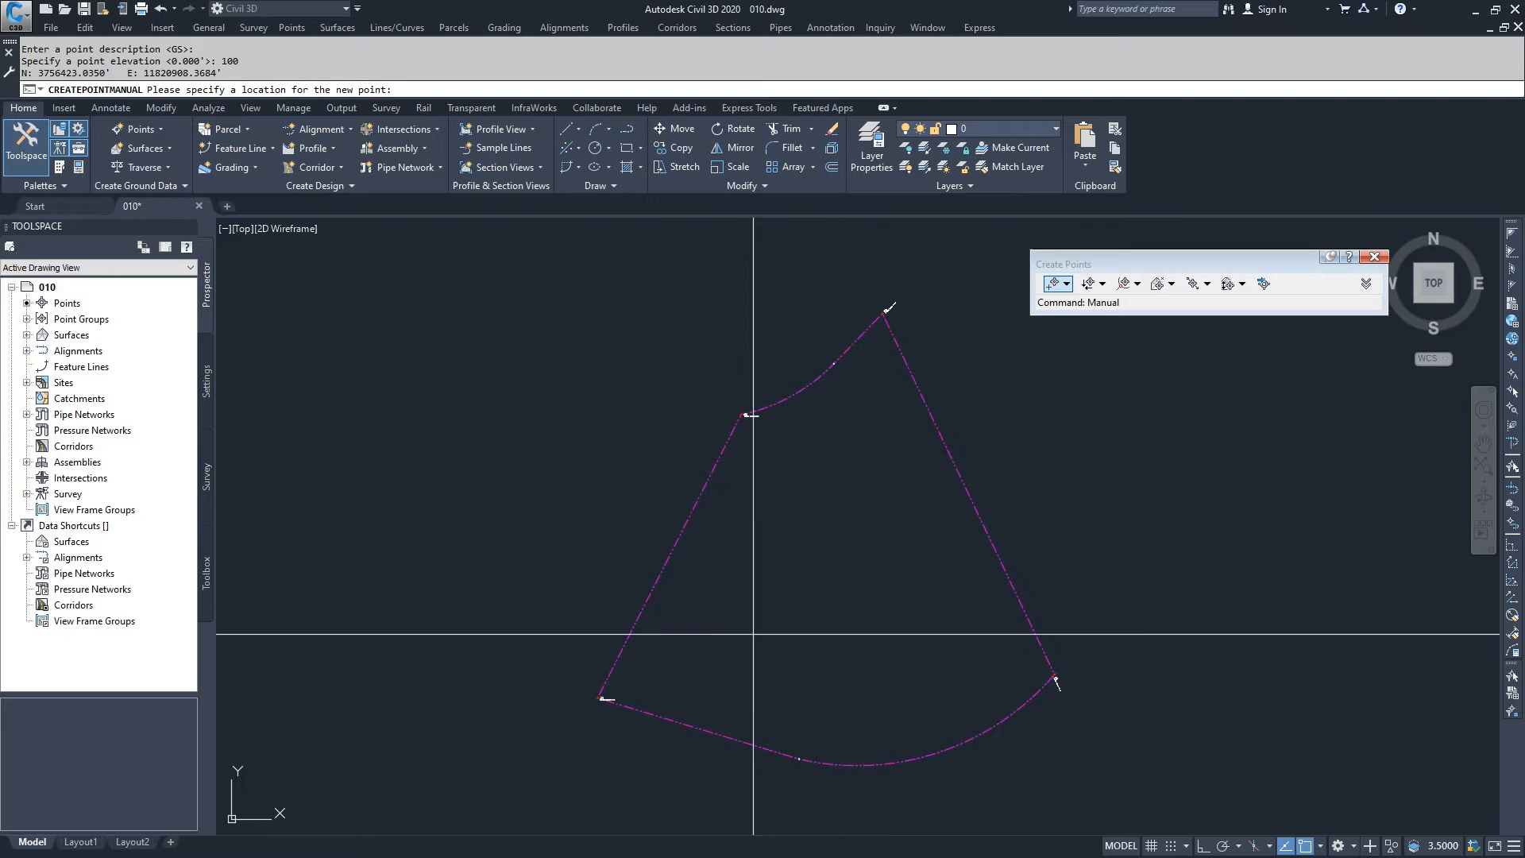
Create a GS point at the midpoint of the western boundary line with elevation 125
shift+right_click(754, 254)
click(800, 379)
click(688, 530)
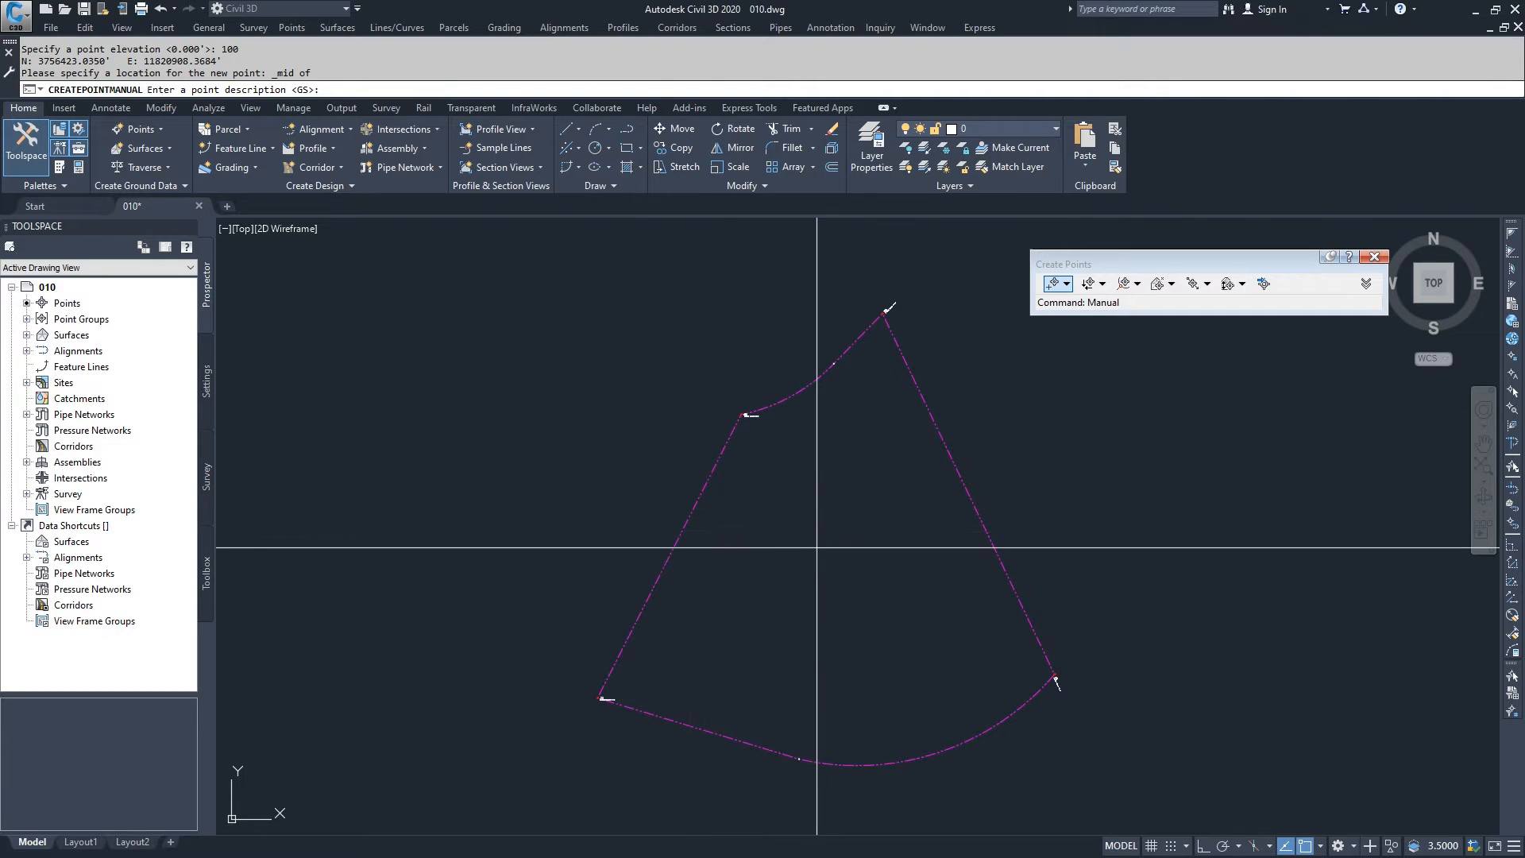
key(Return)
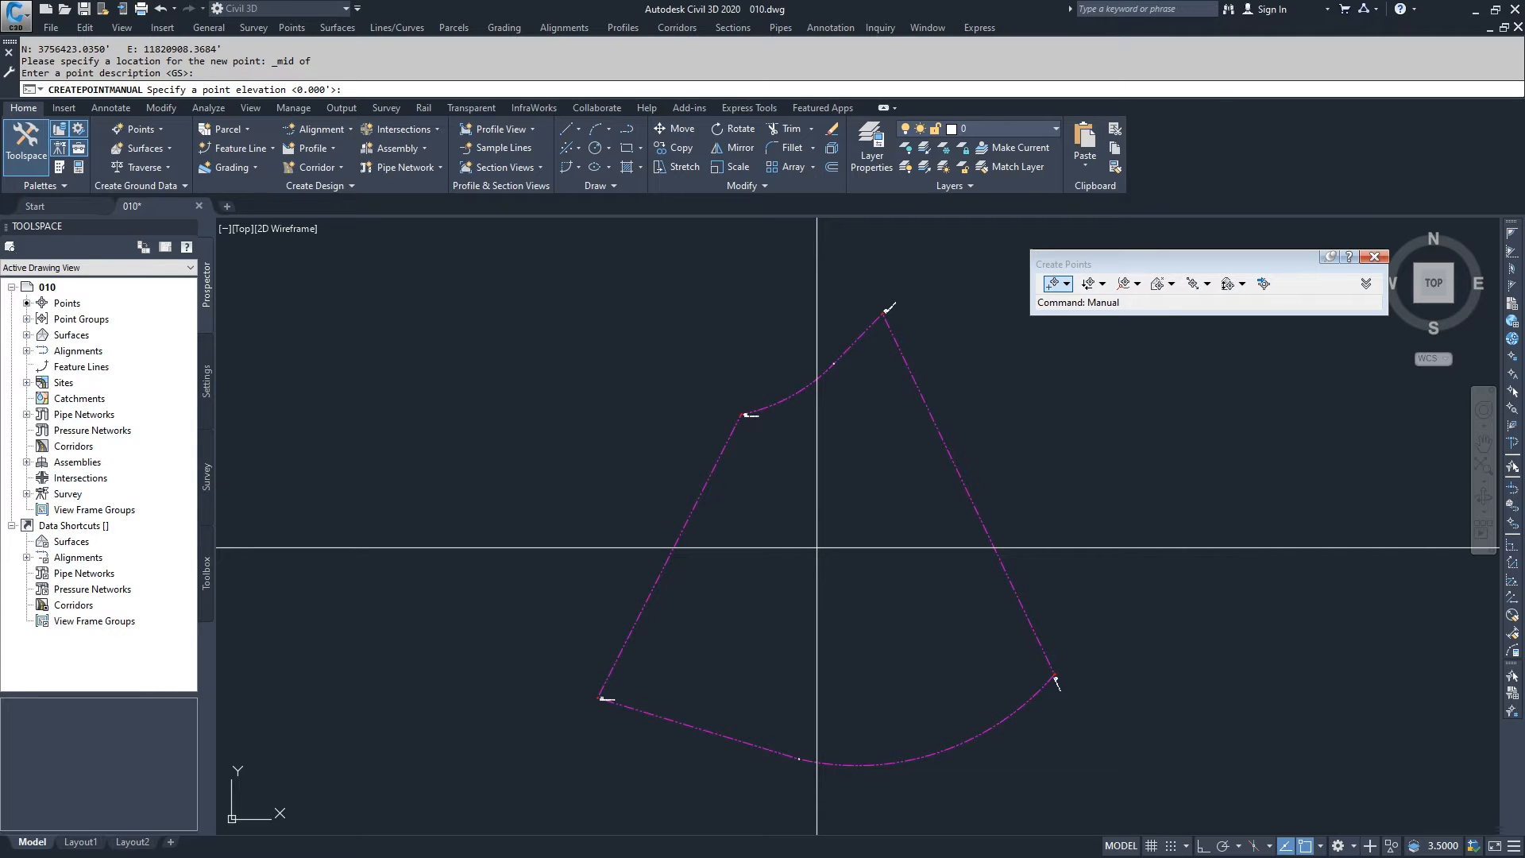
text(125)
key(Return)
Create a GS point at the midpoint of the eastern boundary line with elevation 125, and finish creating points
shift+right_click(817, 547)
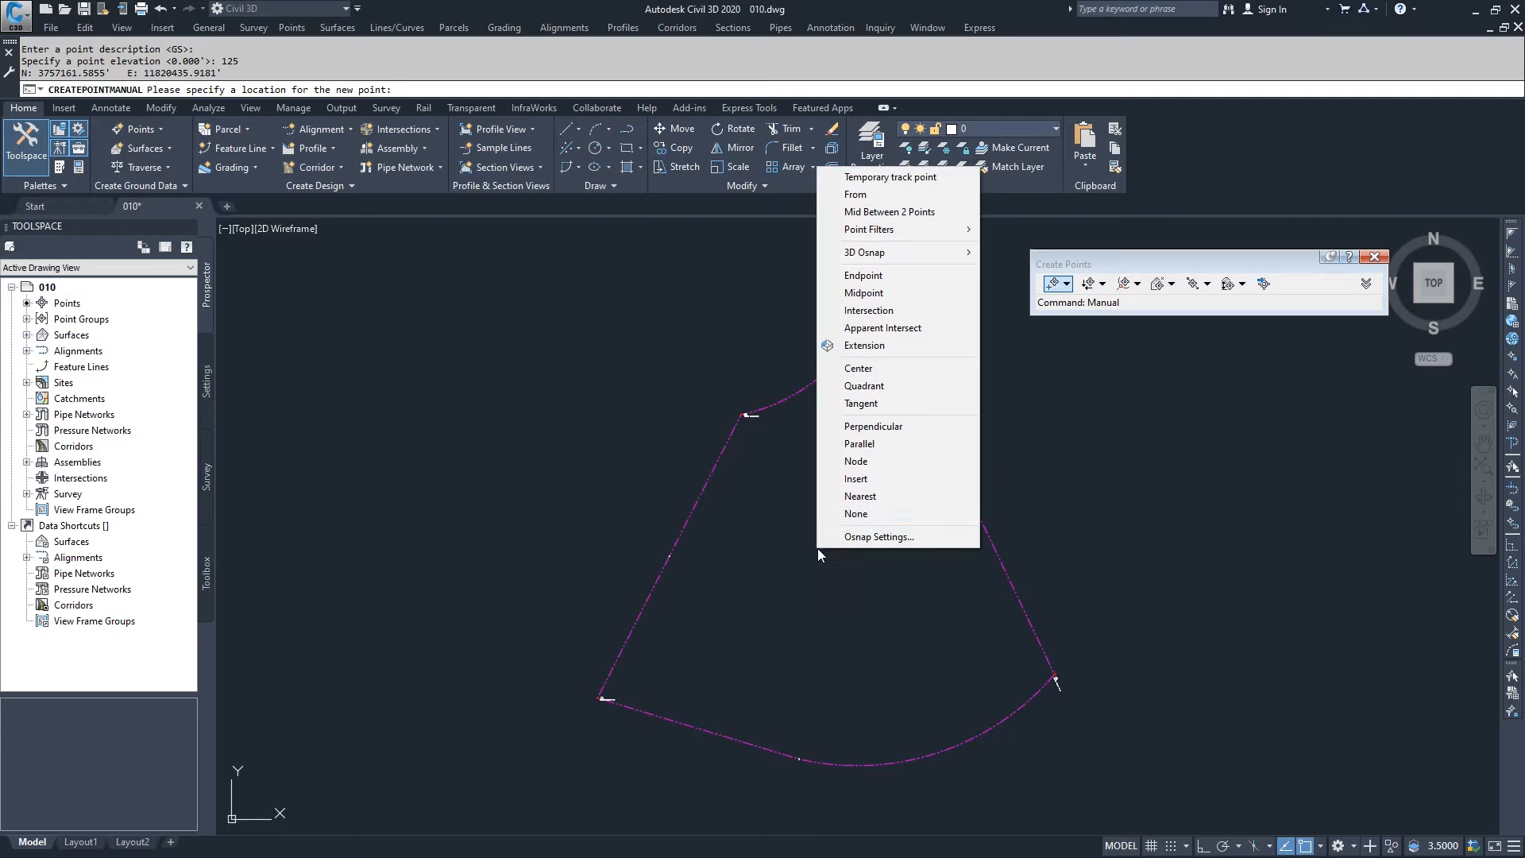
click(874, 296)
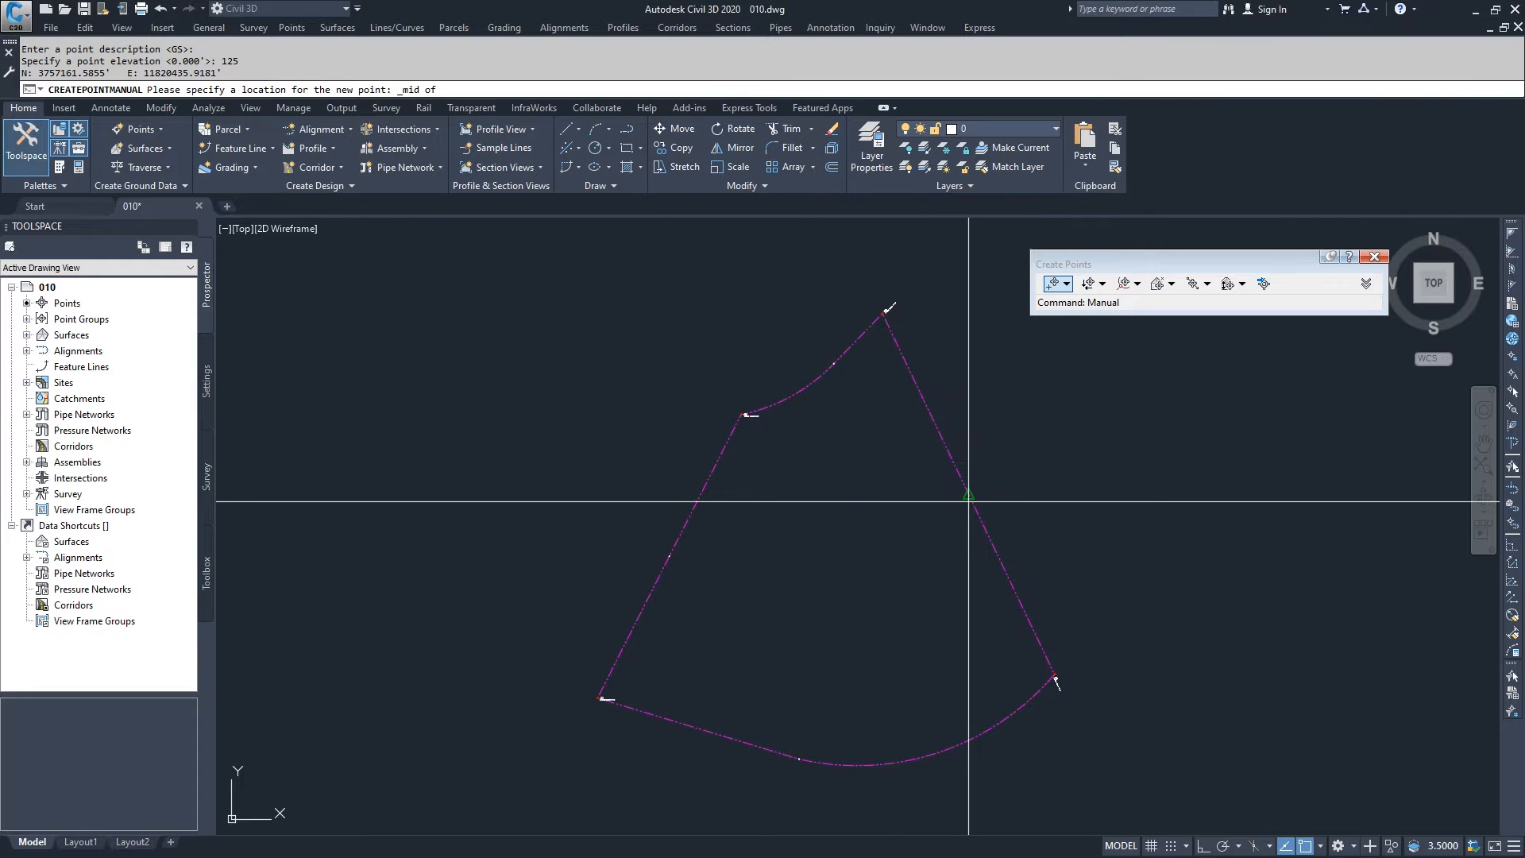
click(969, 500)
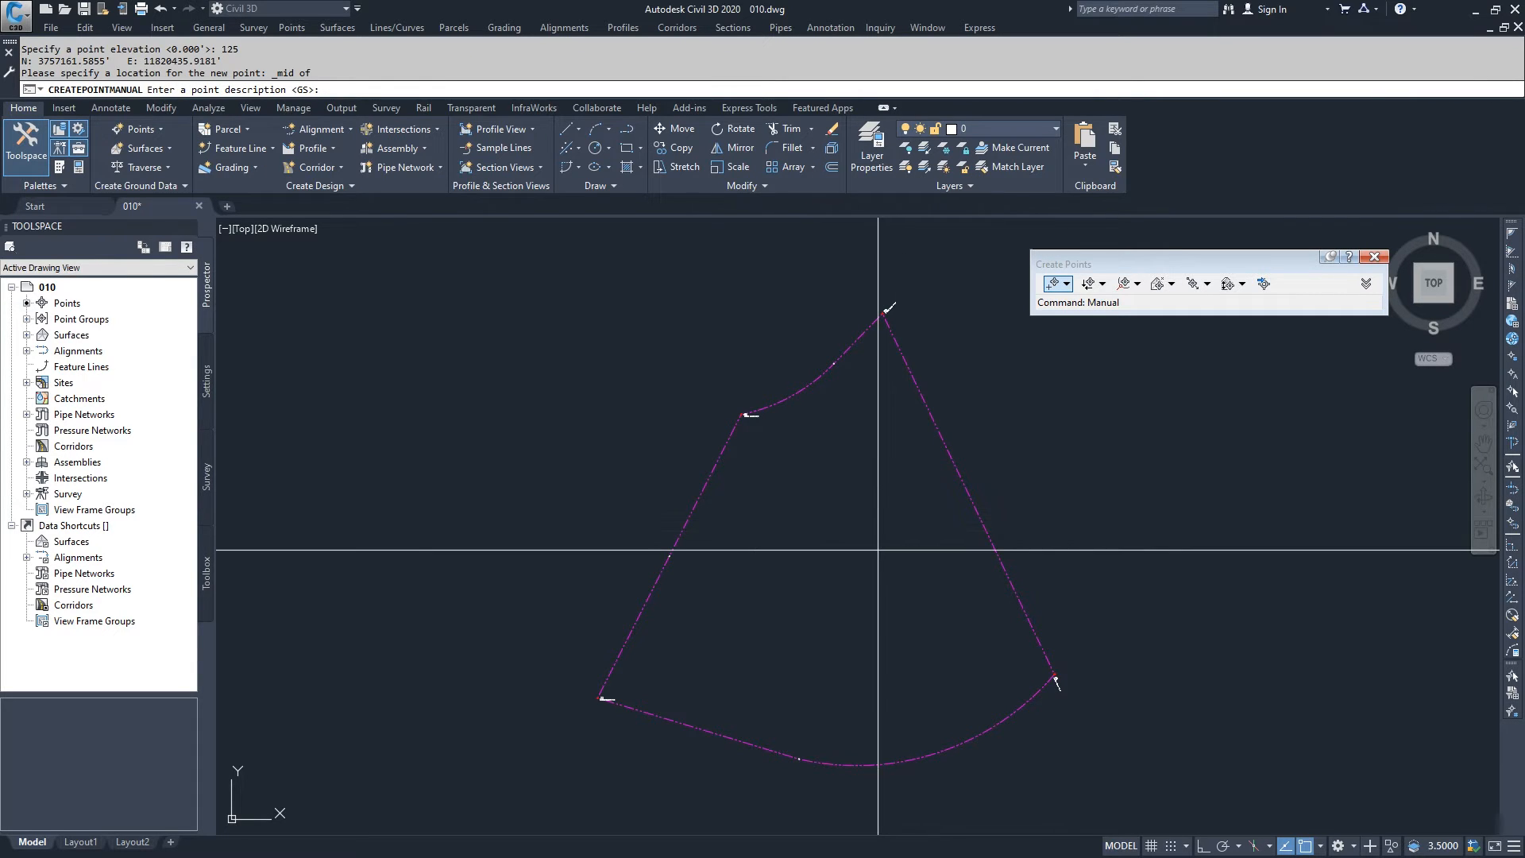
key(Return)
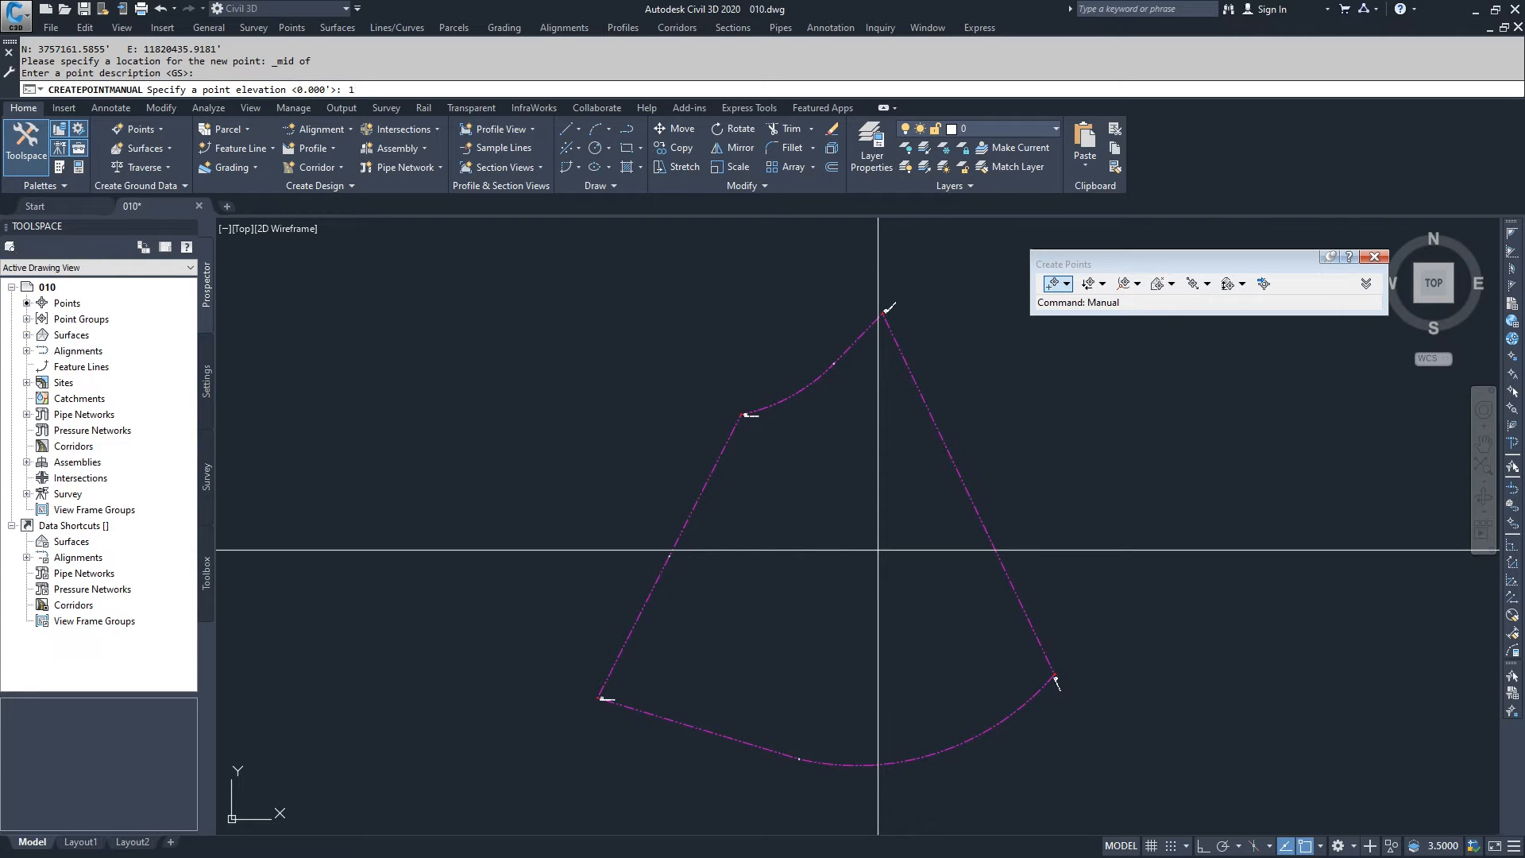
key(Return)
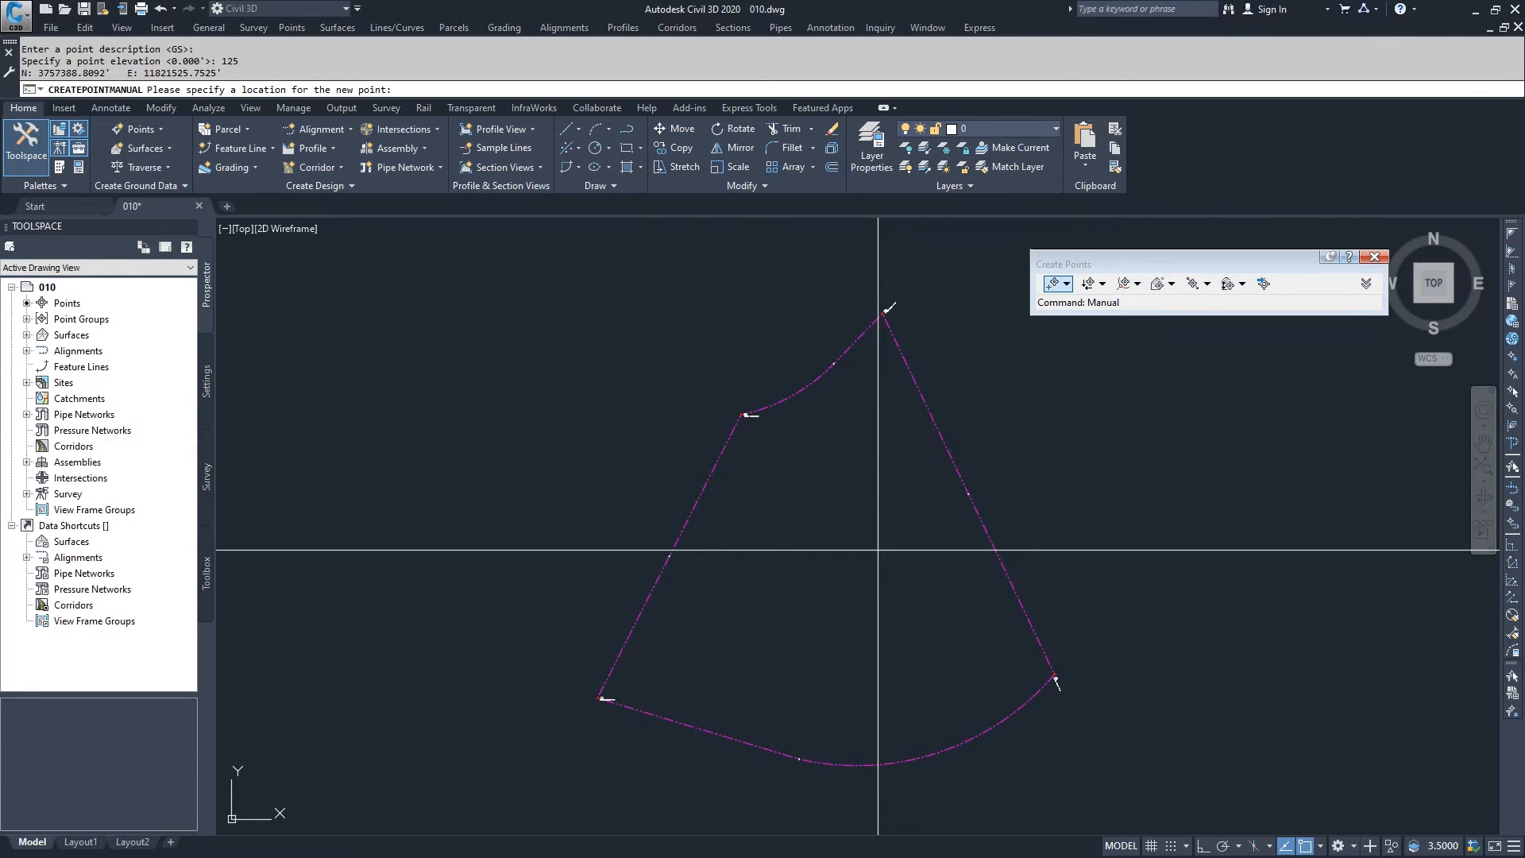
key(Escape)
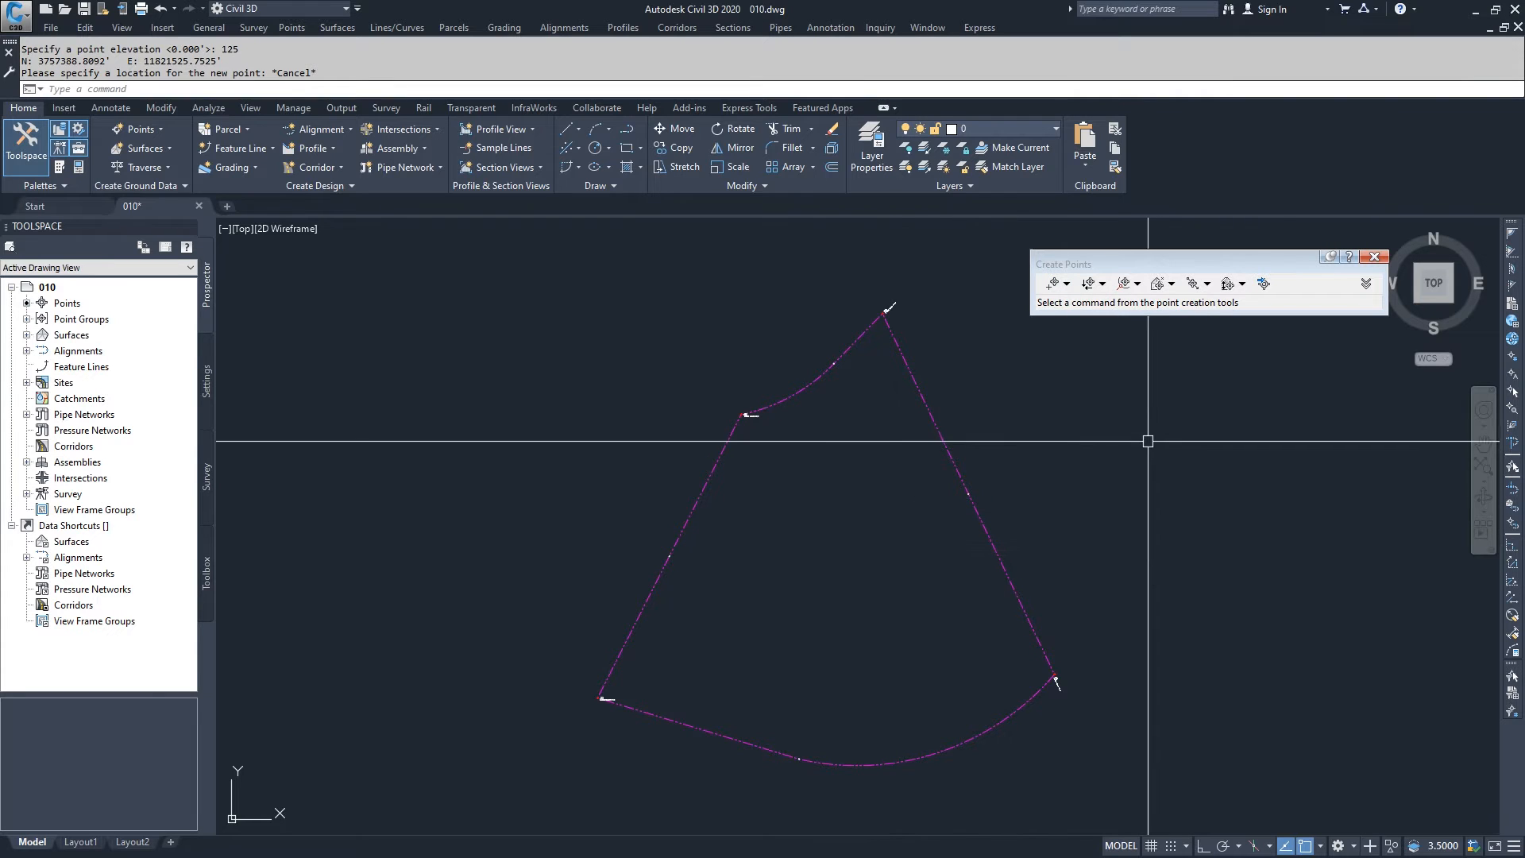
click(1375, 257)
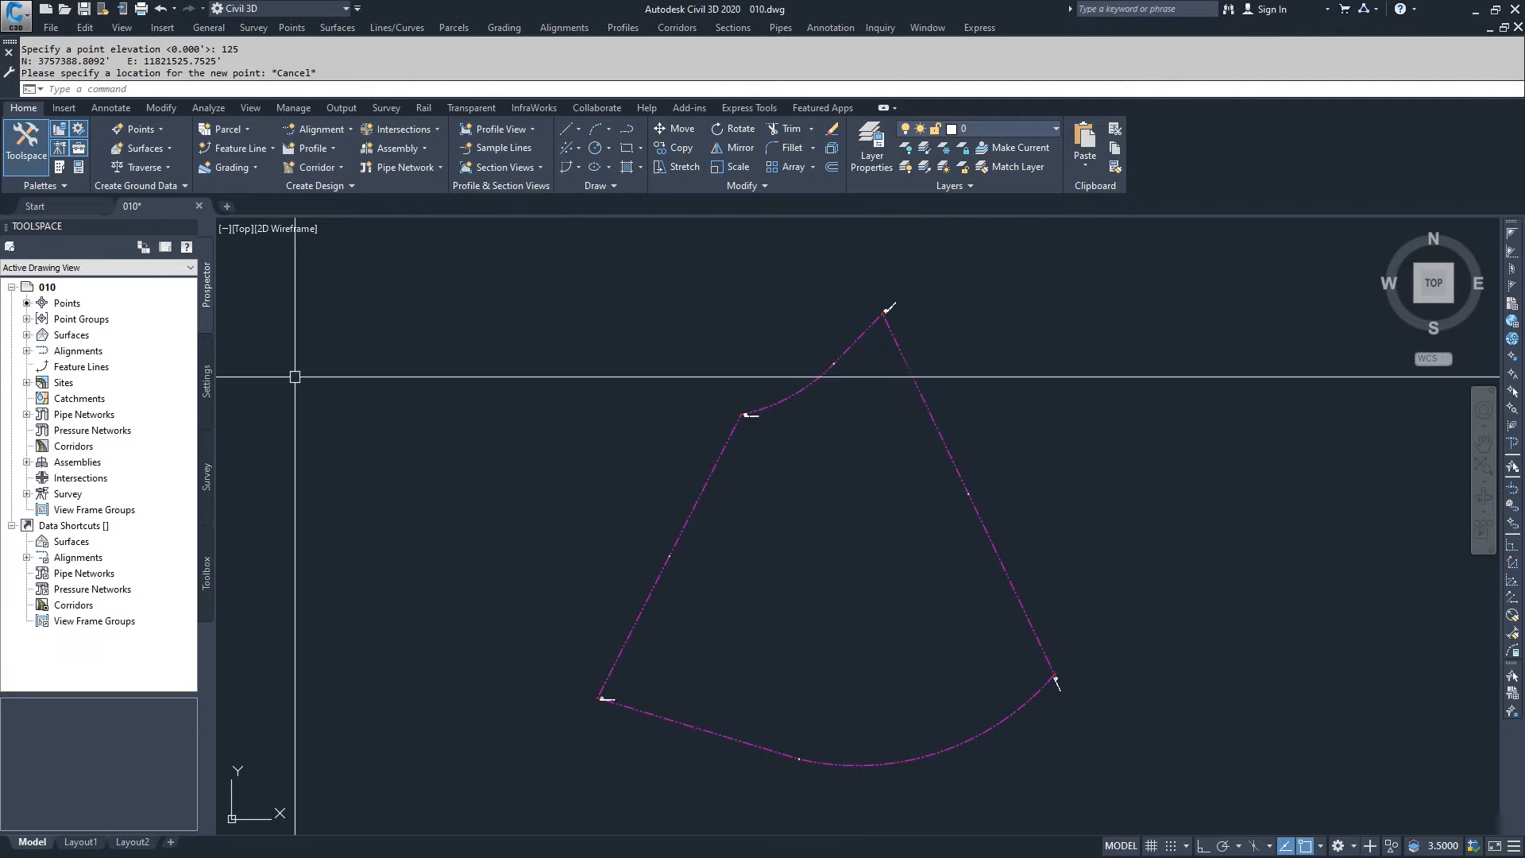
Open the list of all points for editing, review their elevations and descriptions, and close it
click(61, 304)
right_click(66, 305)
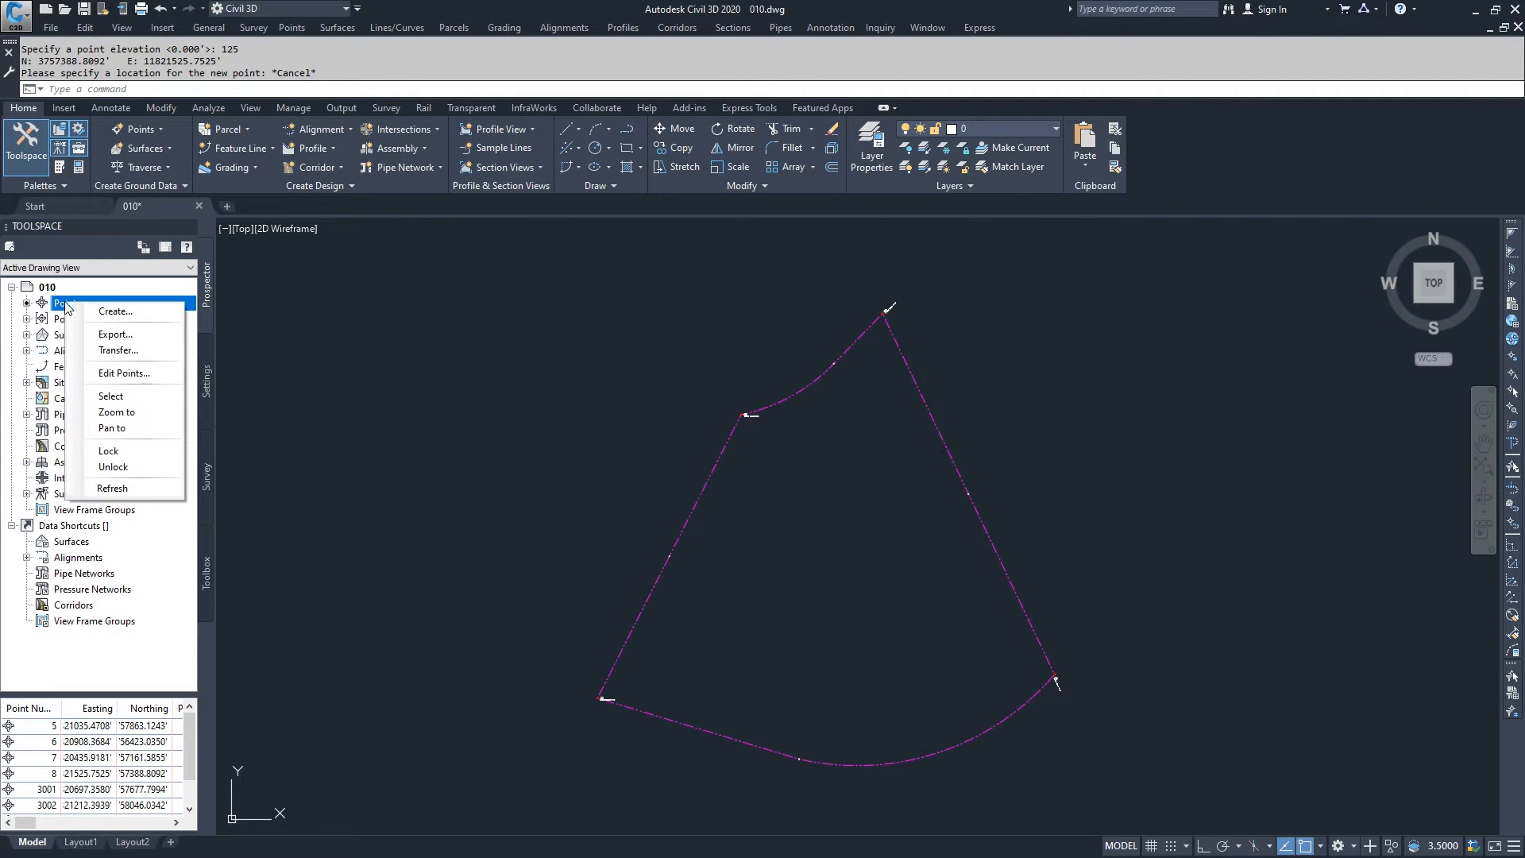
click(121, 374)
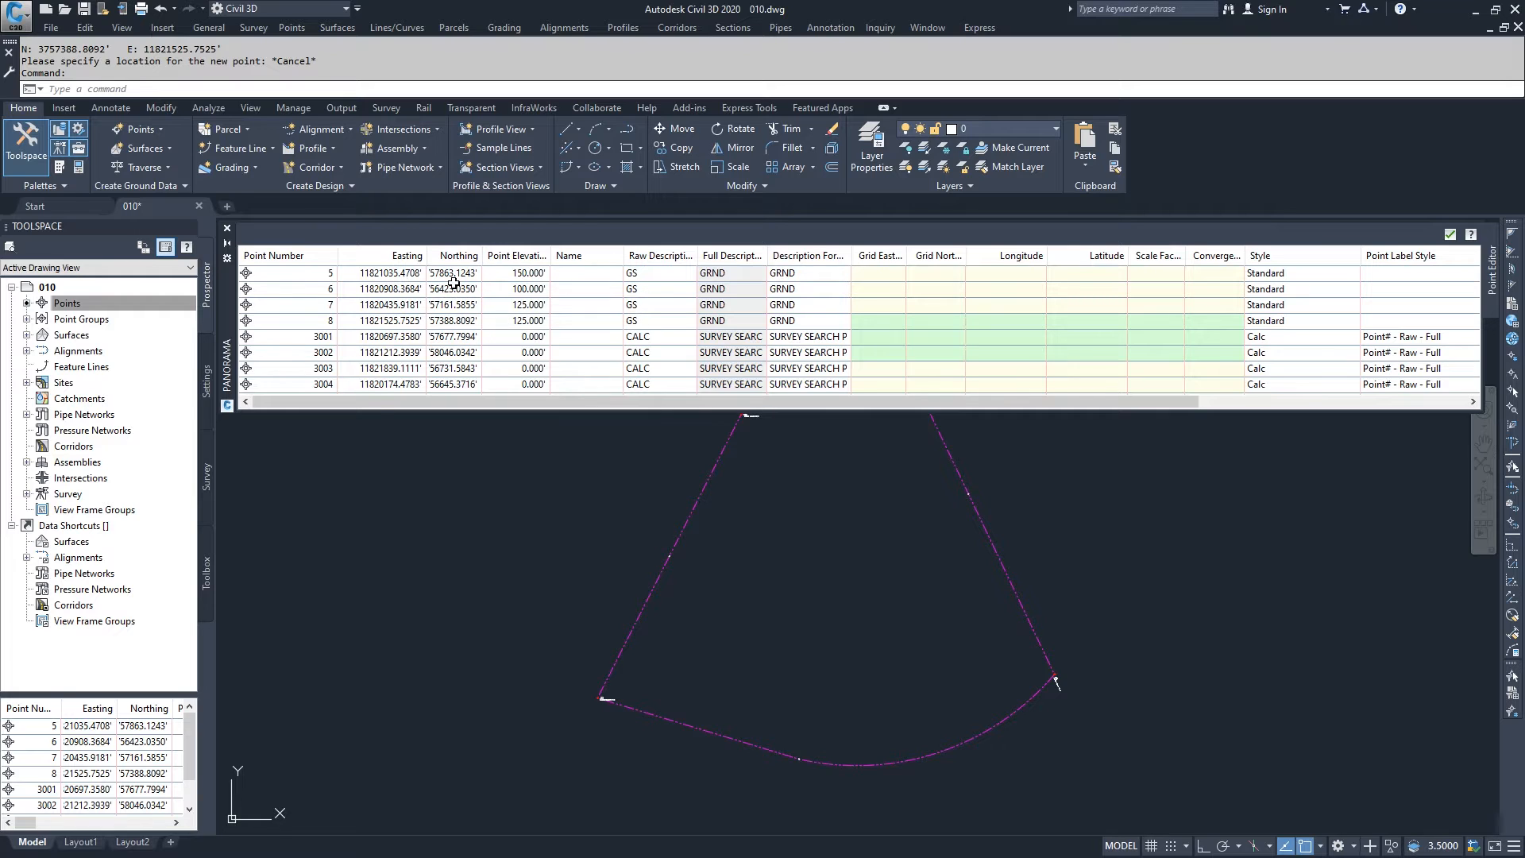
drag(465, 399, 671, 413)
click(1450, 235)
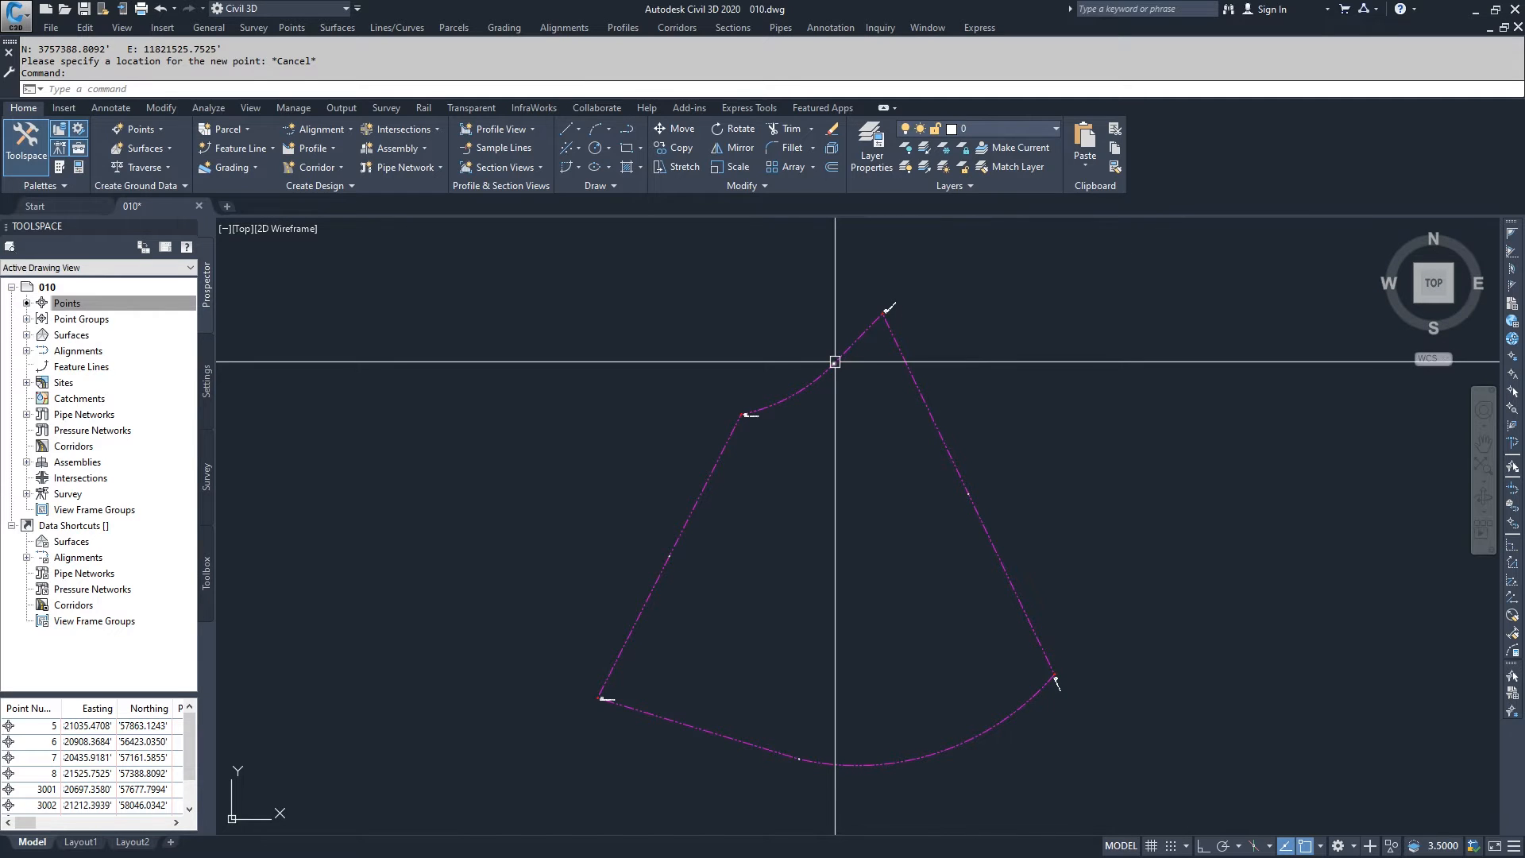
Apply a datum change of +50 to the elevations of all points
click(835, 358)
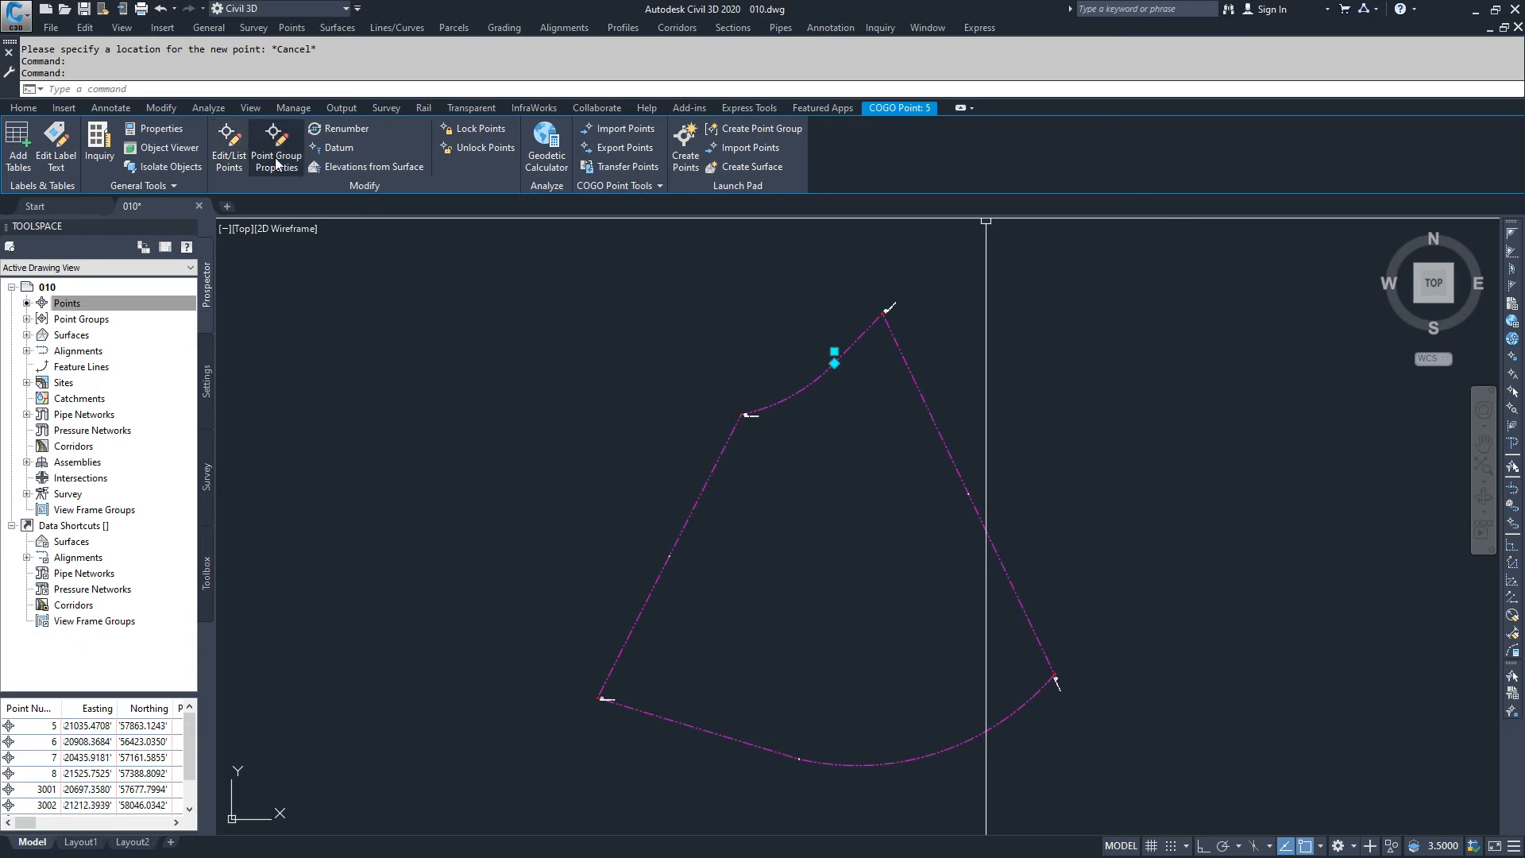
click(338, 149)
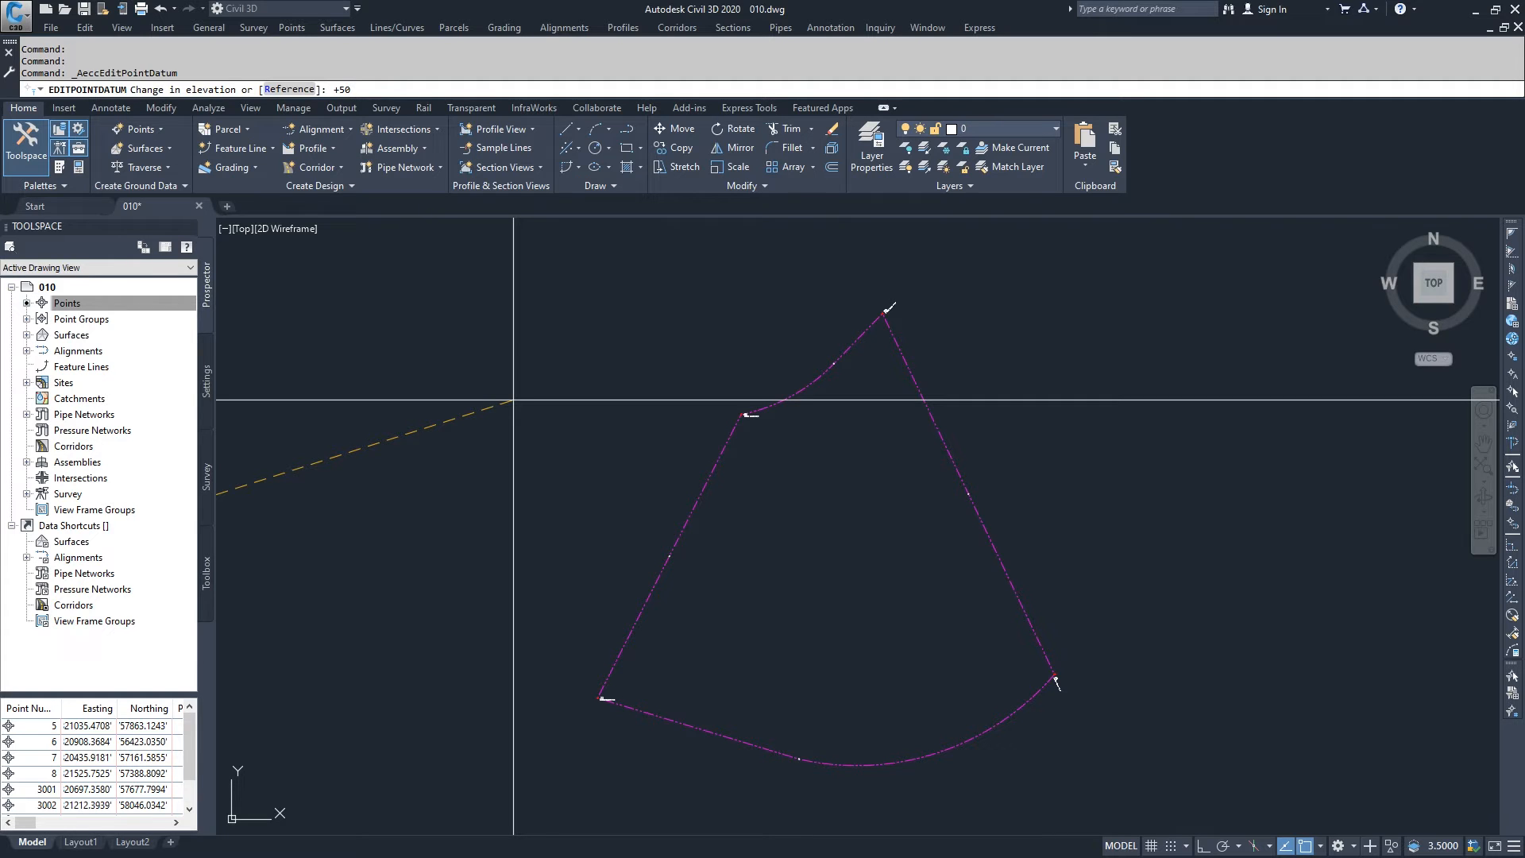
key(Return)
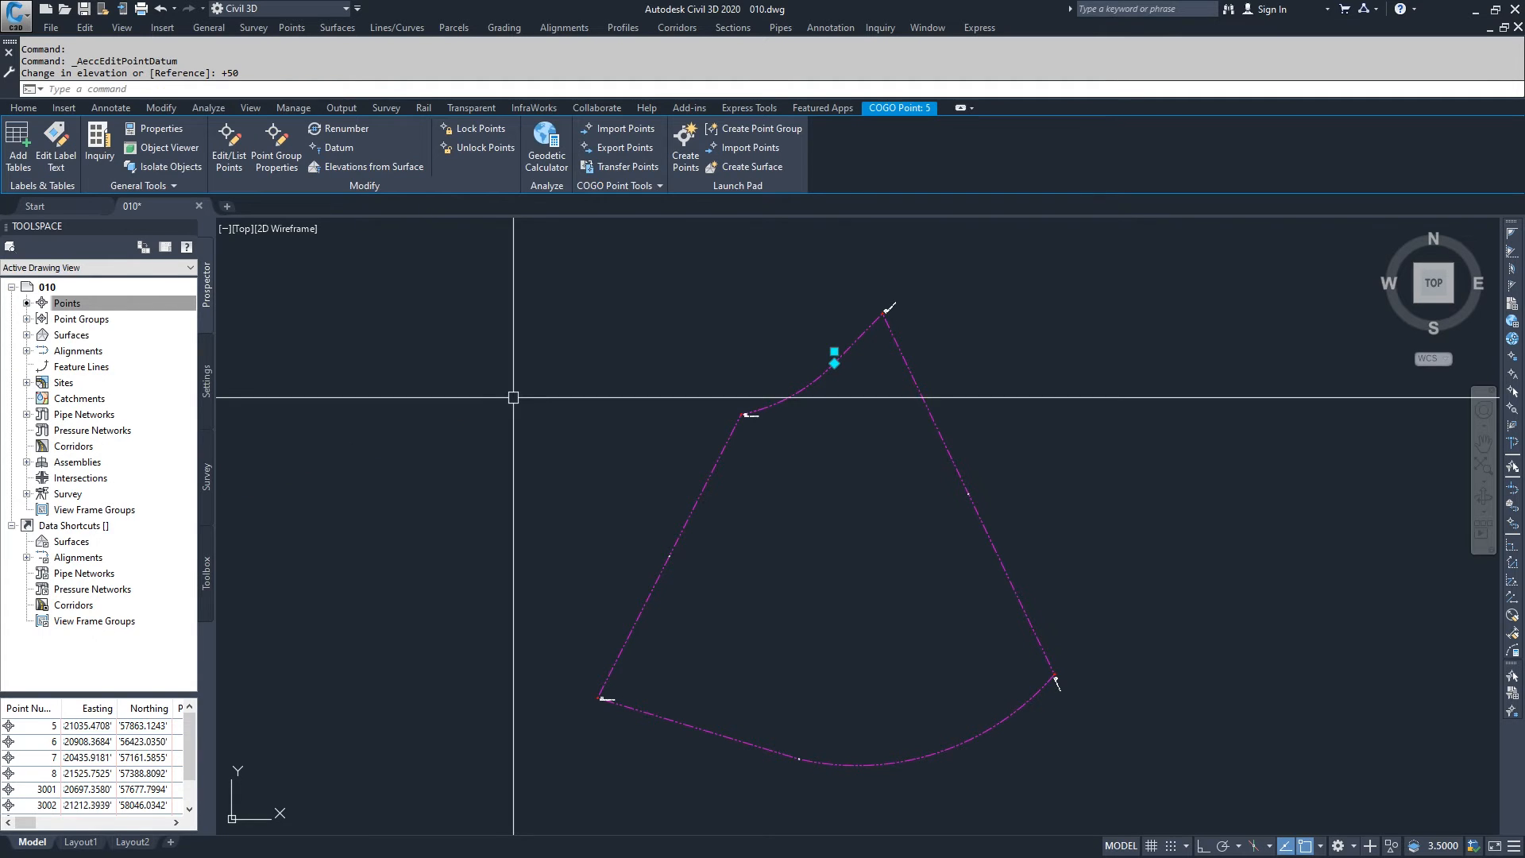
Reopen the point list to check all elevations, including those of points 3001 to 3004, and close it
click(83, 305)
right_click(85, 307)
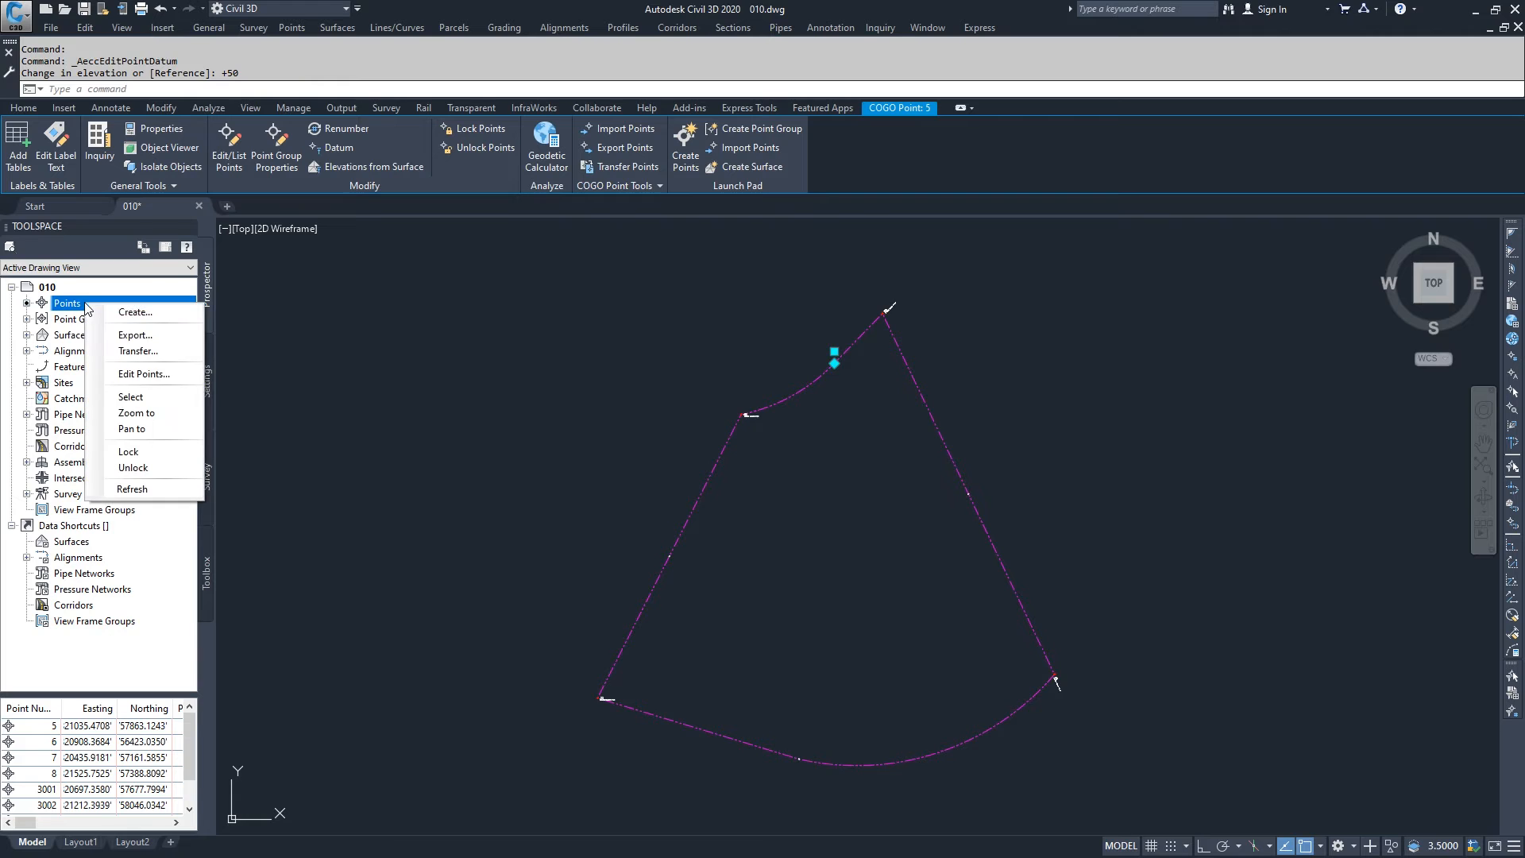
click(127, 374)
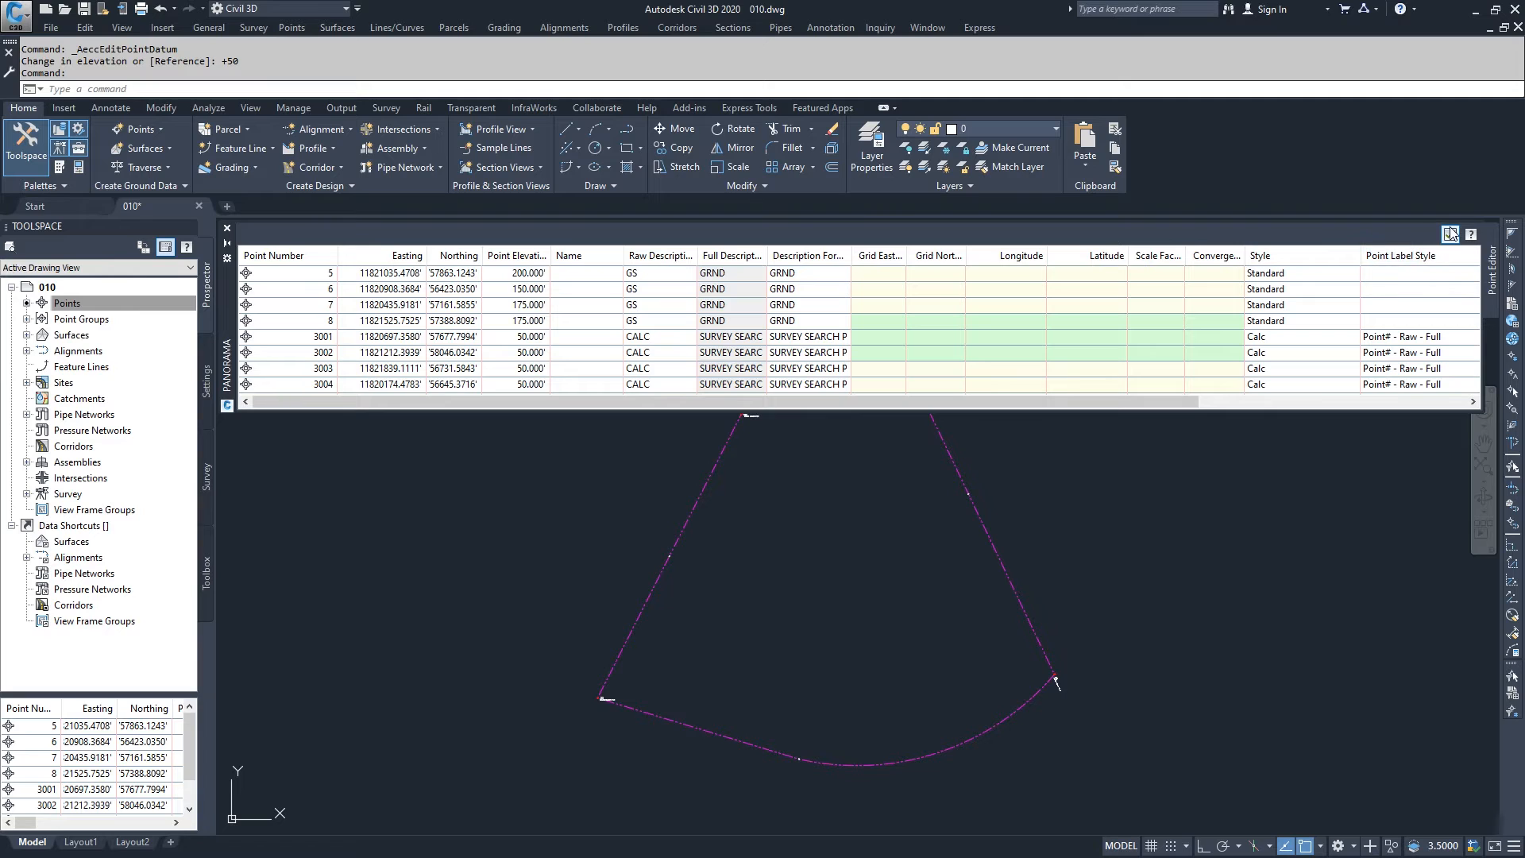
click(532, 337)
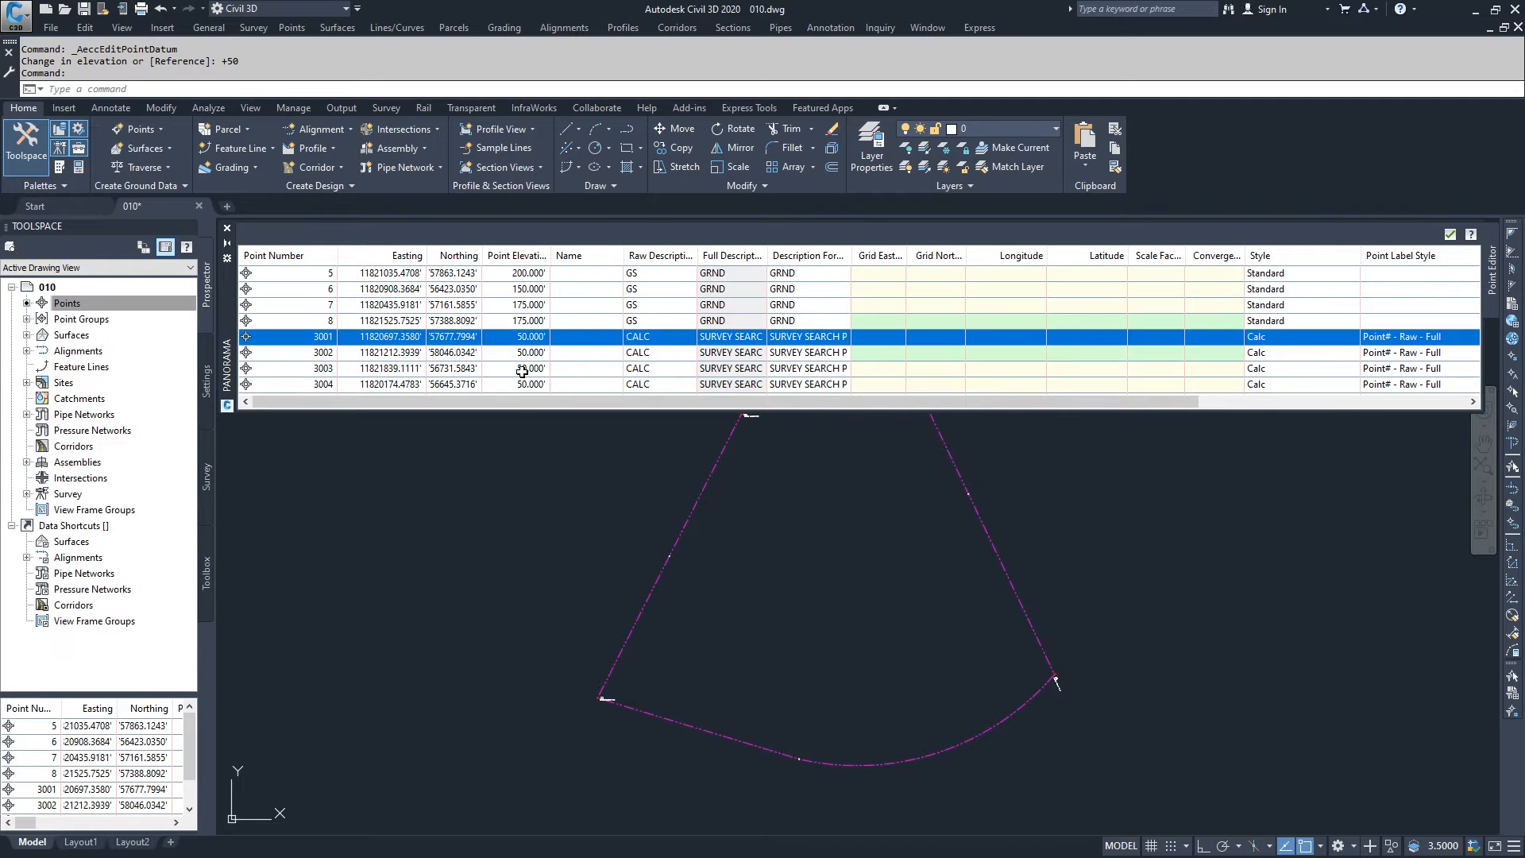
shift+click(521, 383)
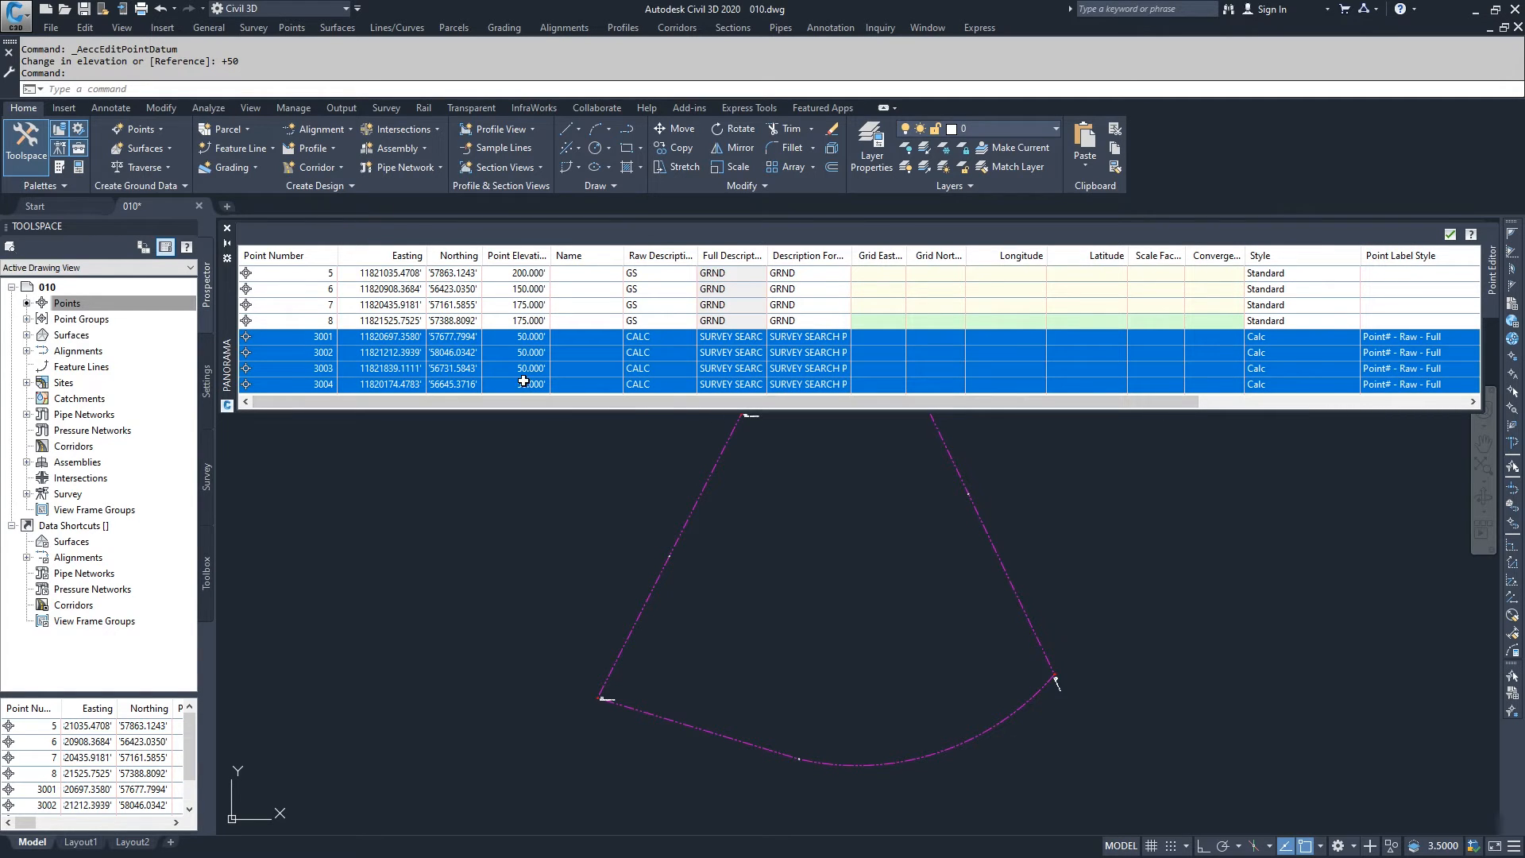
click(524, 383)
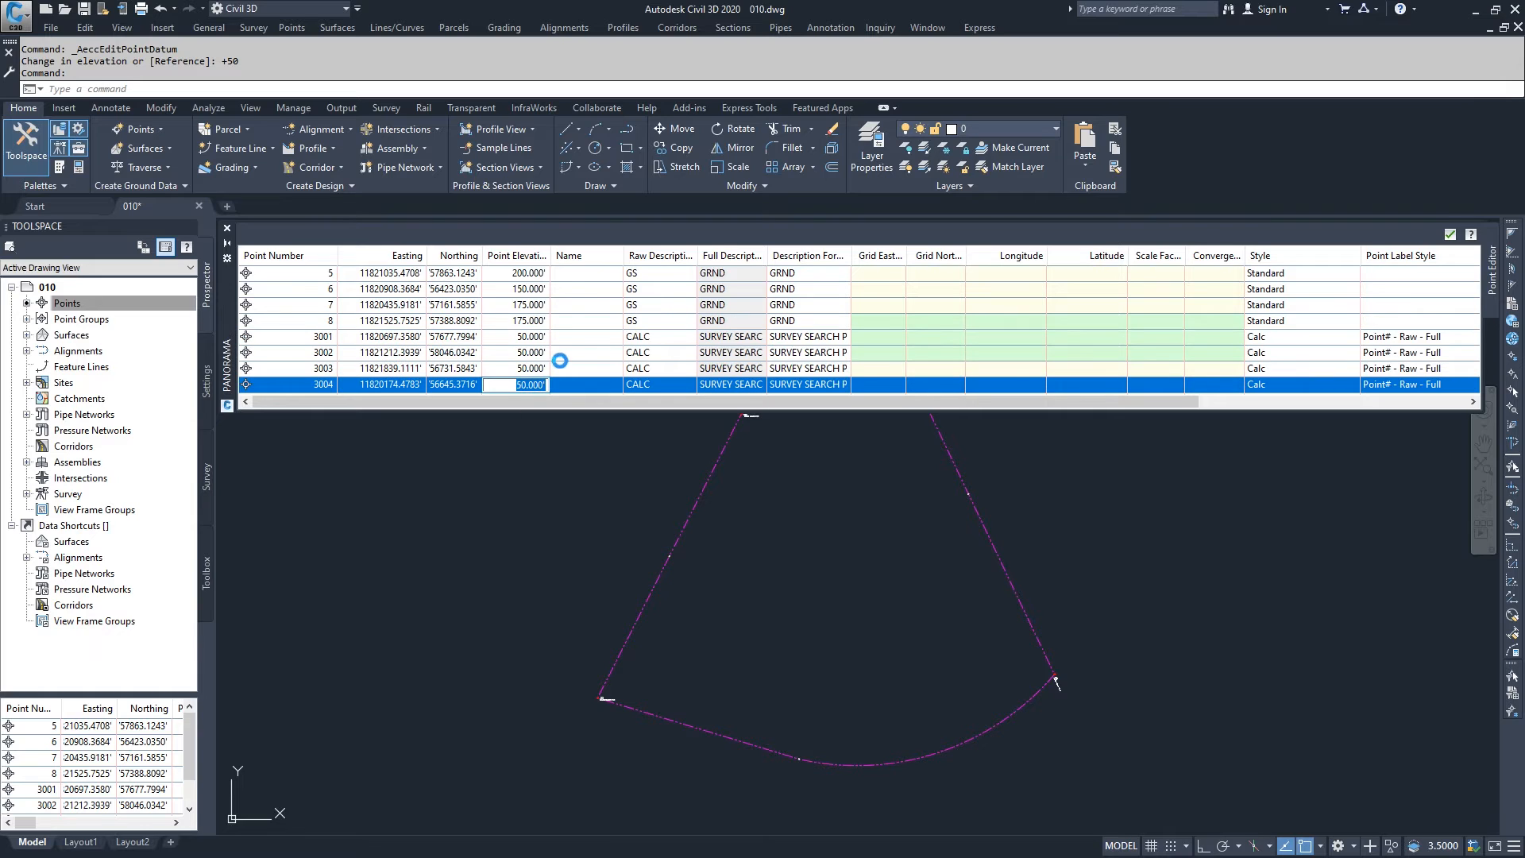
click(1450, 233)
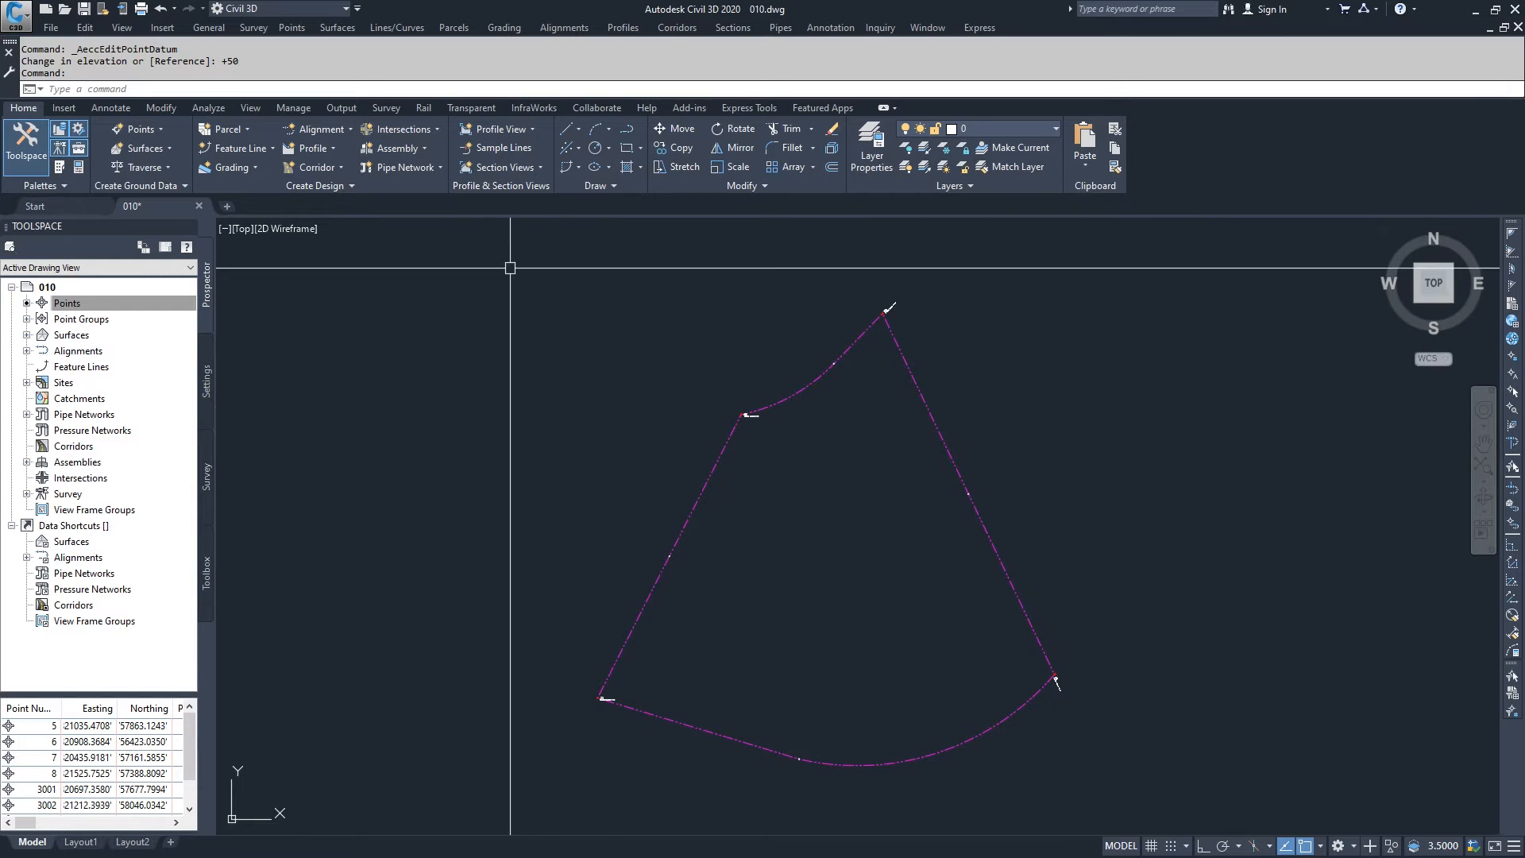
Apply a datum change of -50 to the elevations of all points
click(834, 356)
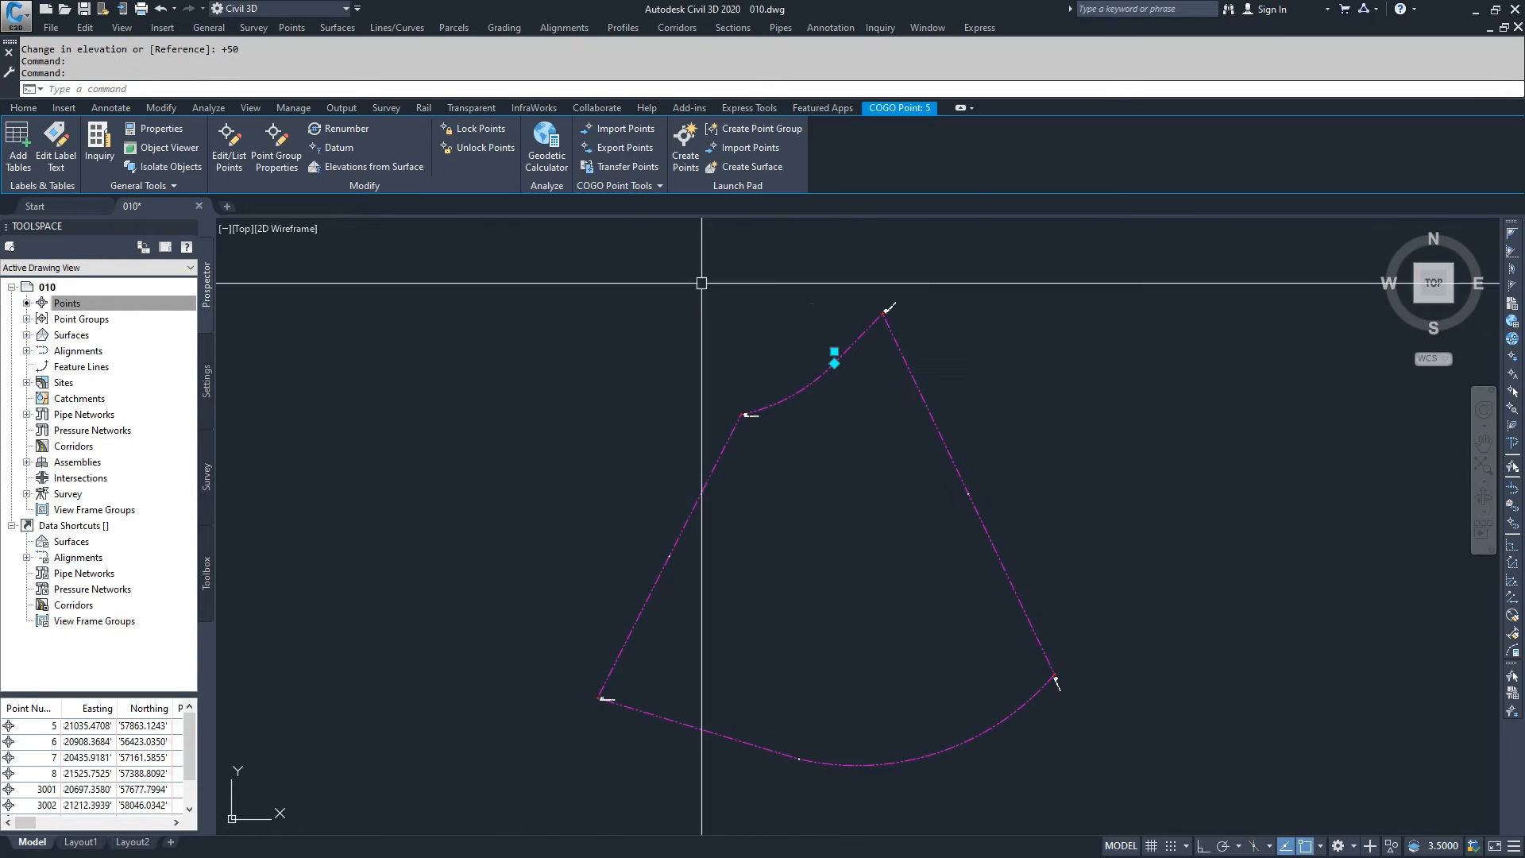
click(334, 149)
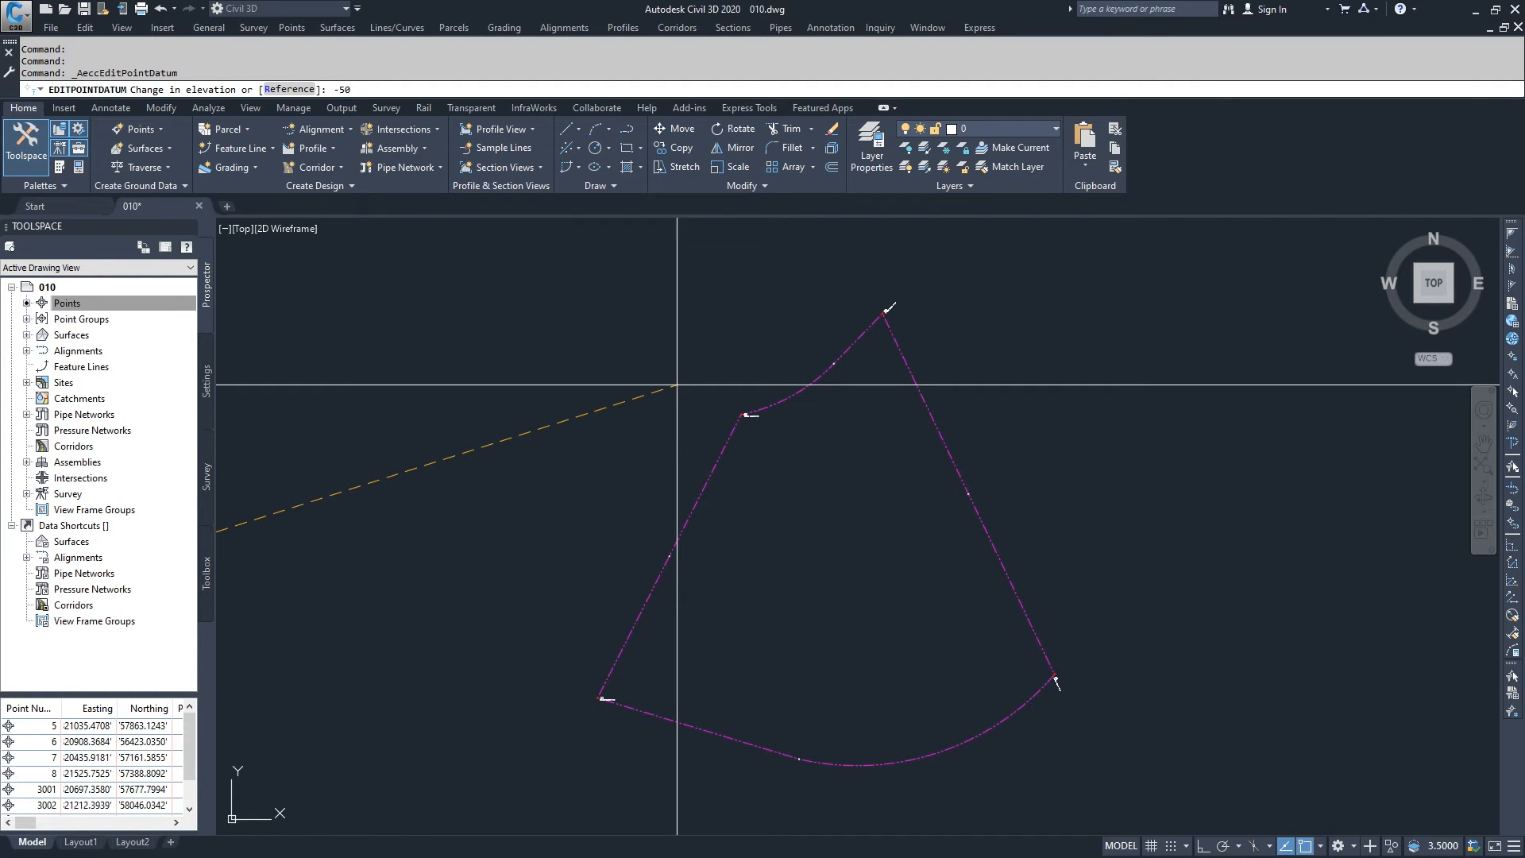
text(-50)
key(Return)
Check the elevations of points 5 to 8 in the point list and close it
right_click(102, 307)
click(130, 374)
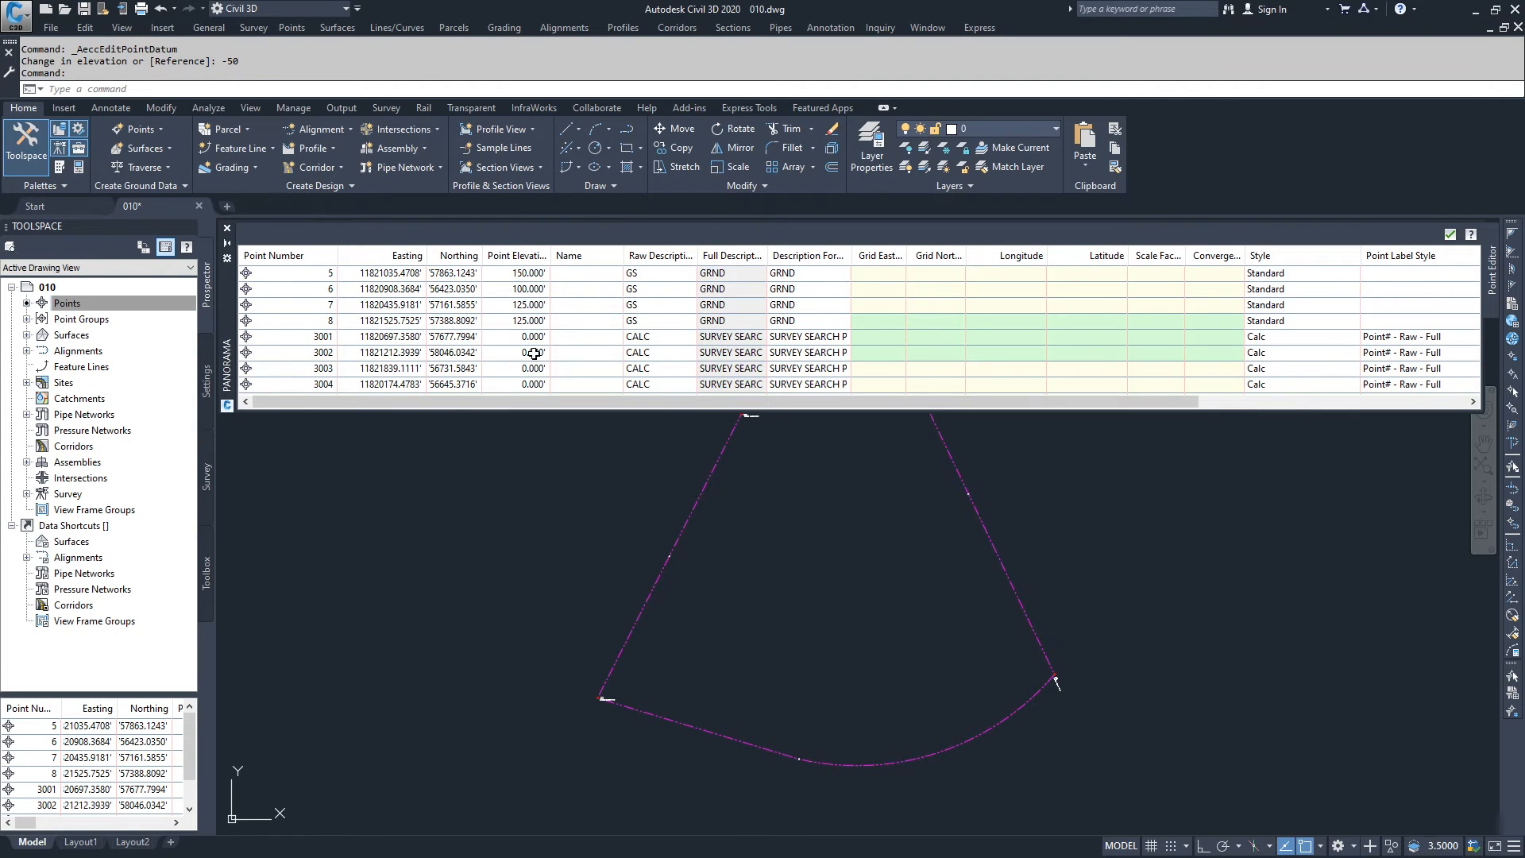
click(527, 320)
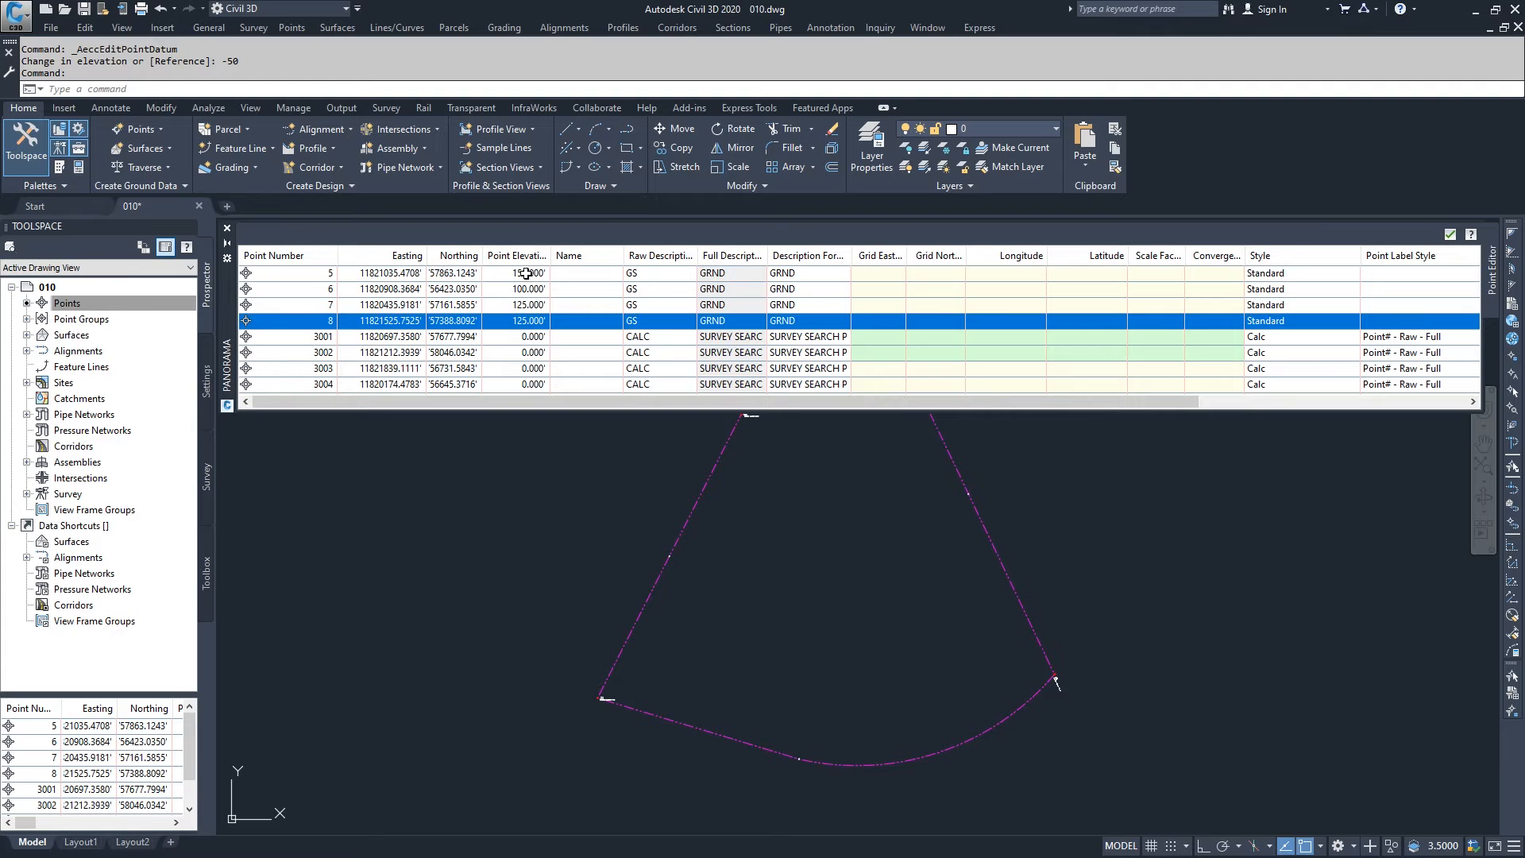
click(528, 272)
click(527, 273)
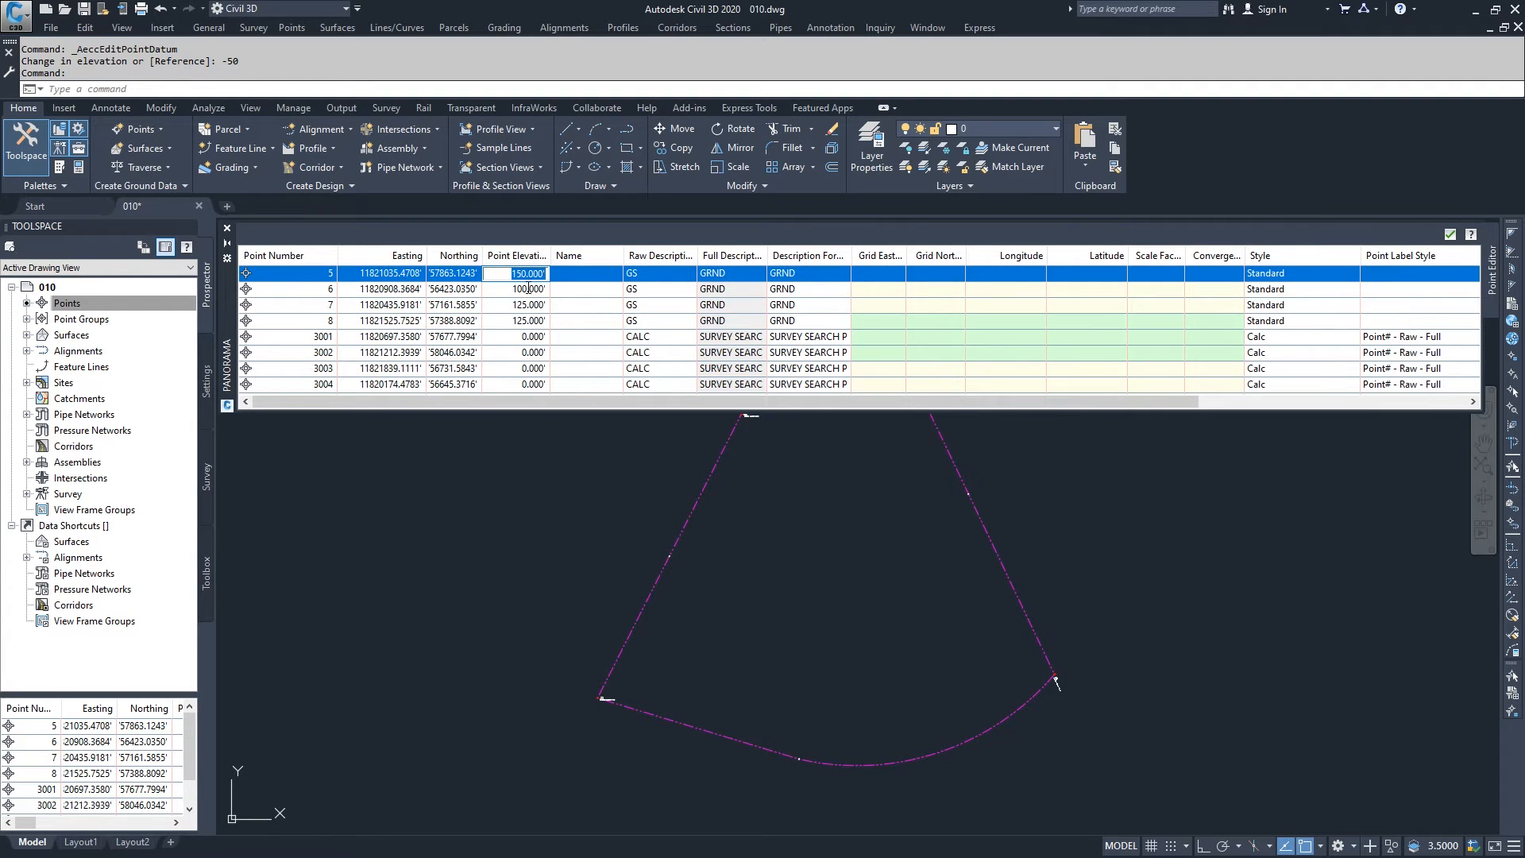
click(528, 289)
click(529, 287)
click(528, 304)
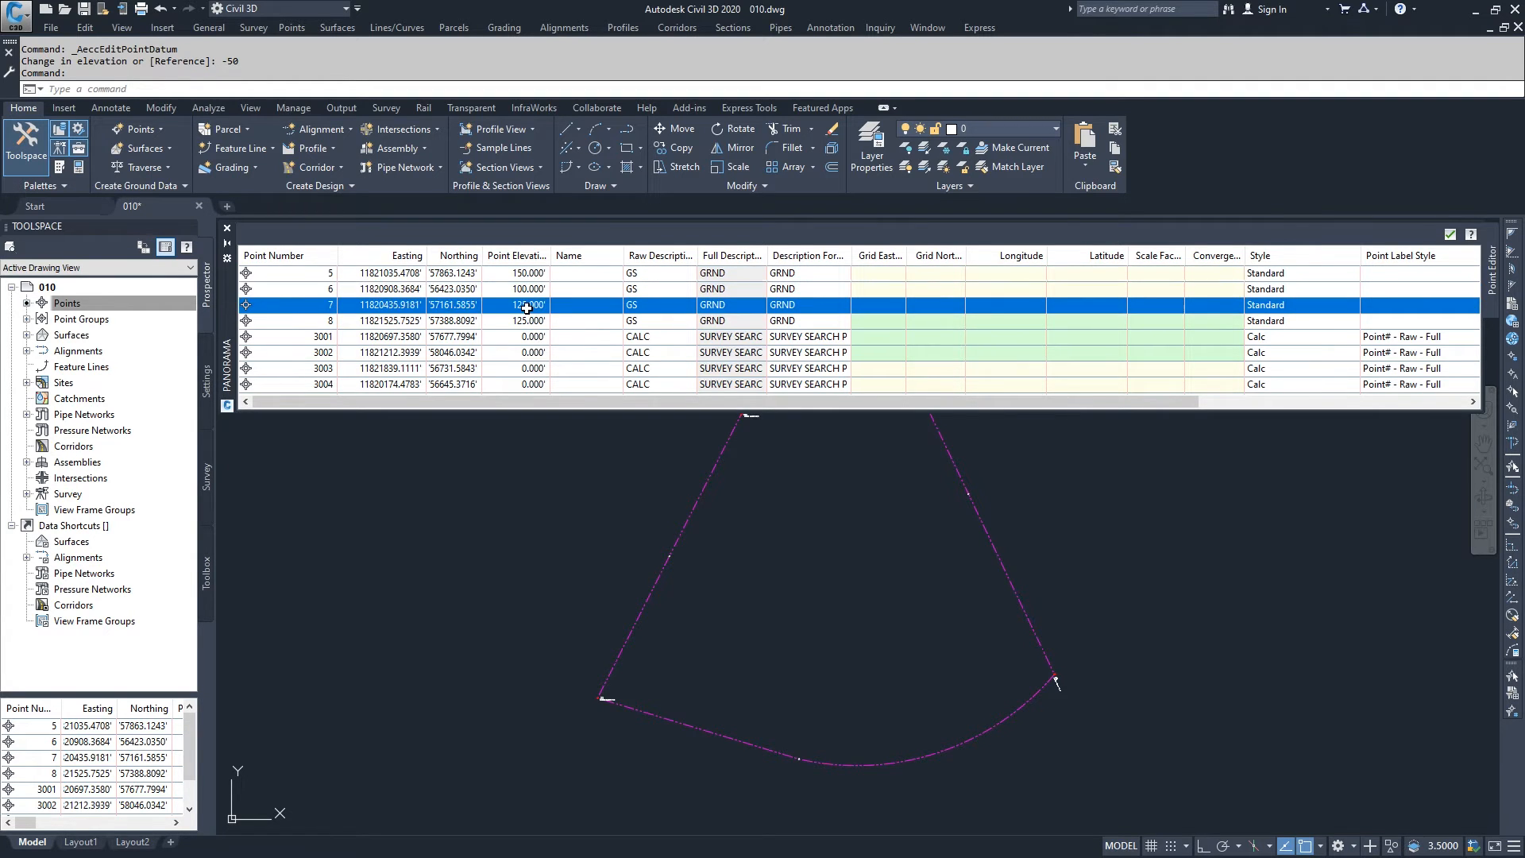
click(526, 307)
click(524, 321)
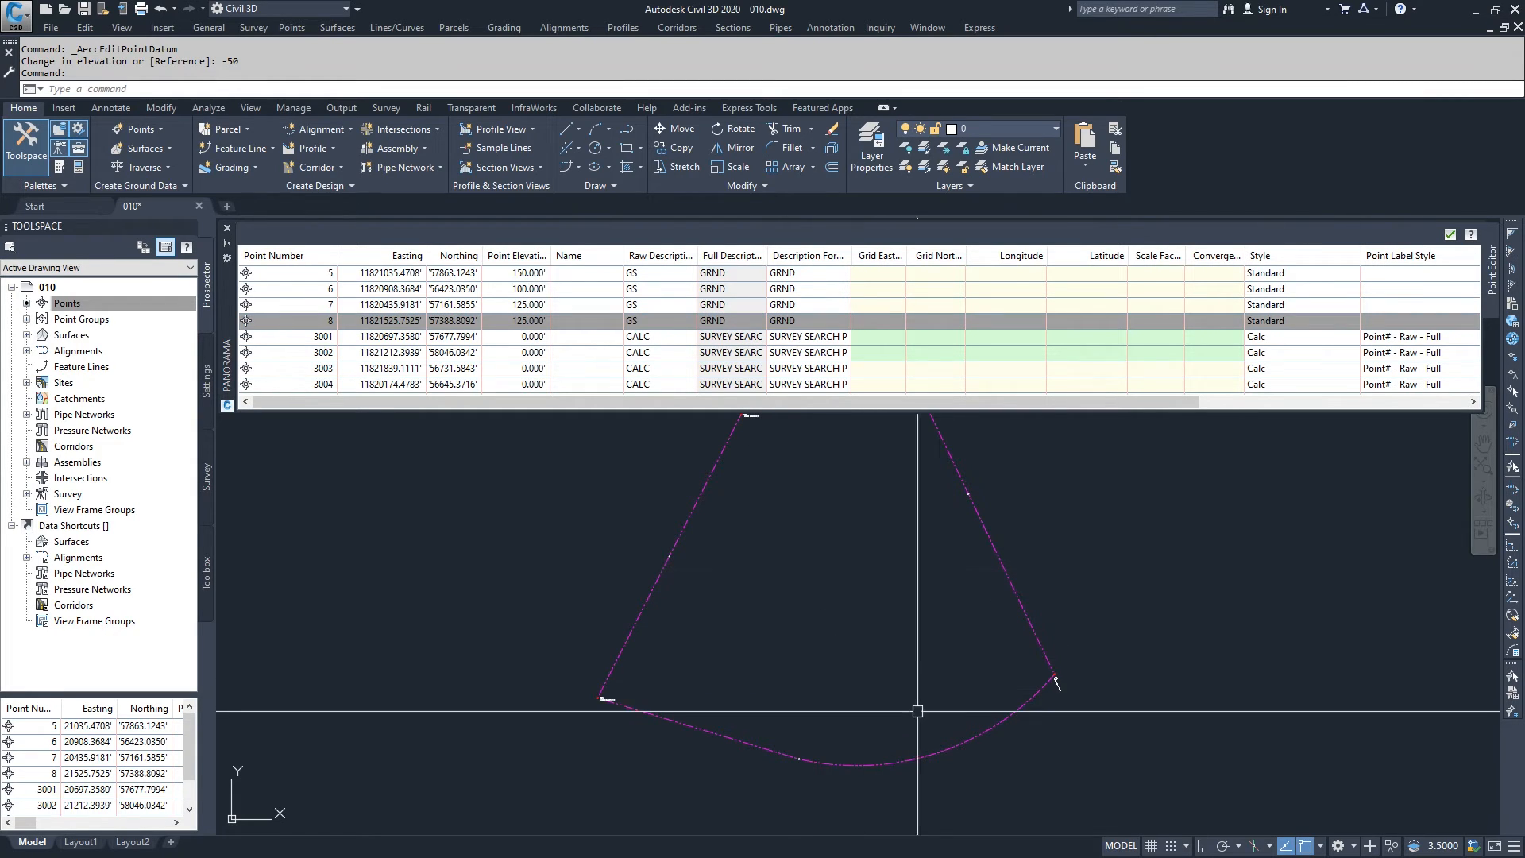
click(1448, 234)
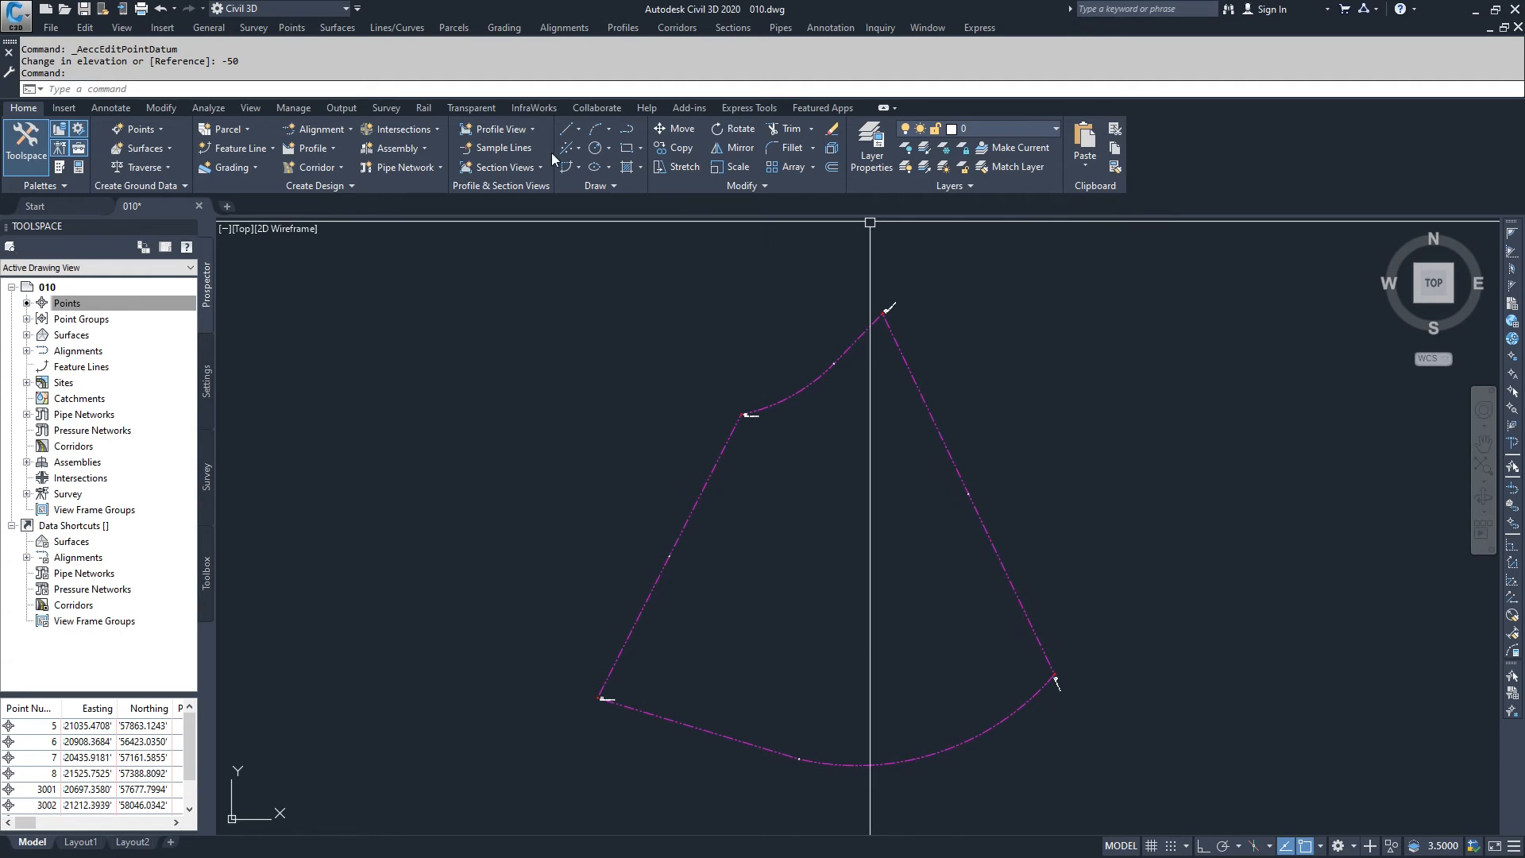
Open the drawing settings' units and zone options and set the zone category to USA, California
click(23, 19)
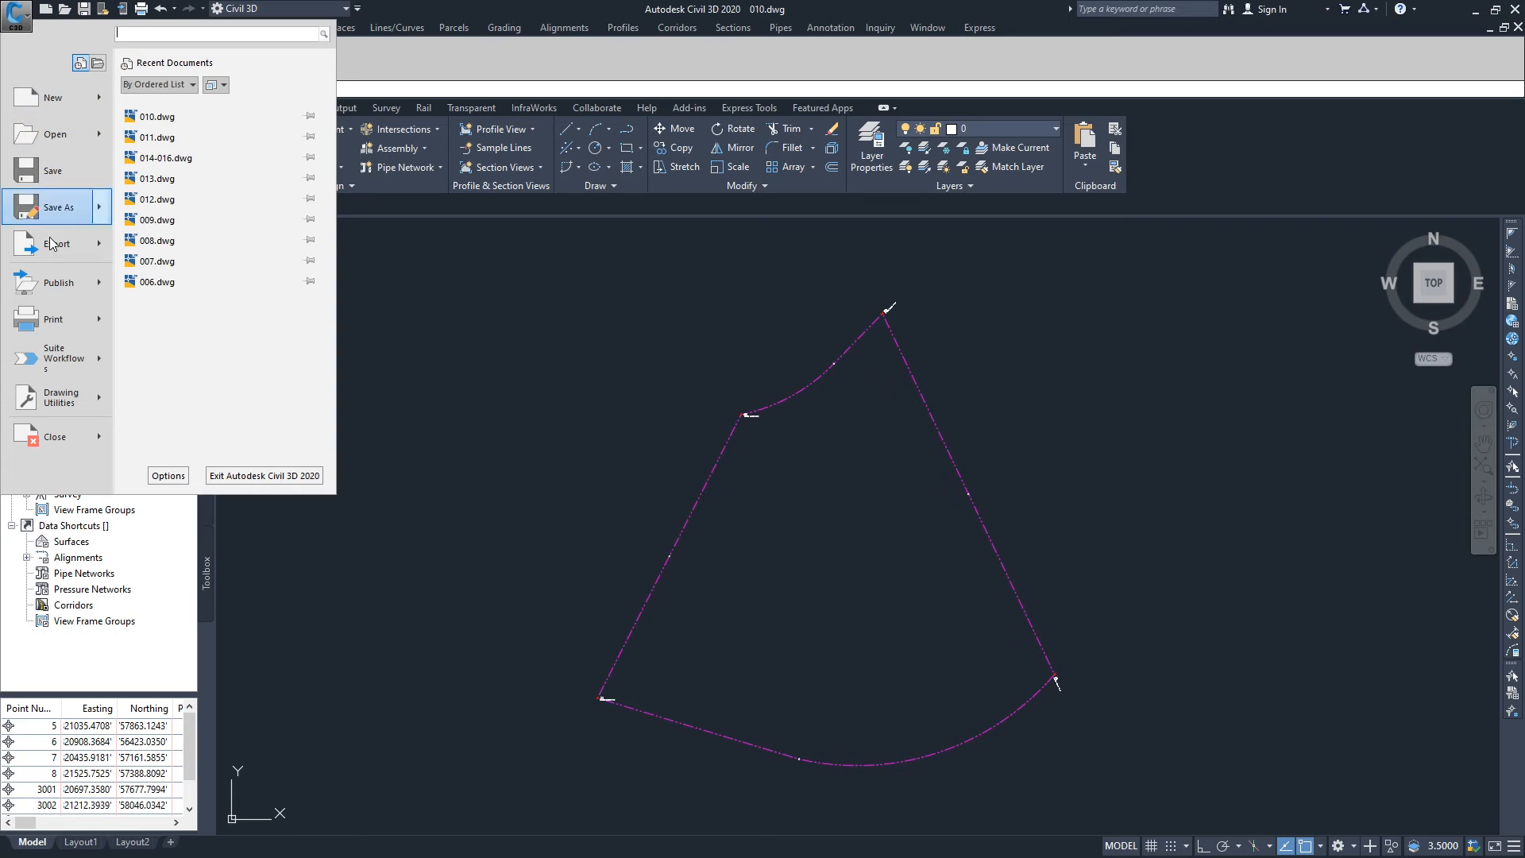
click(73, 401)
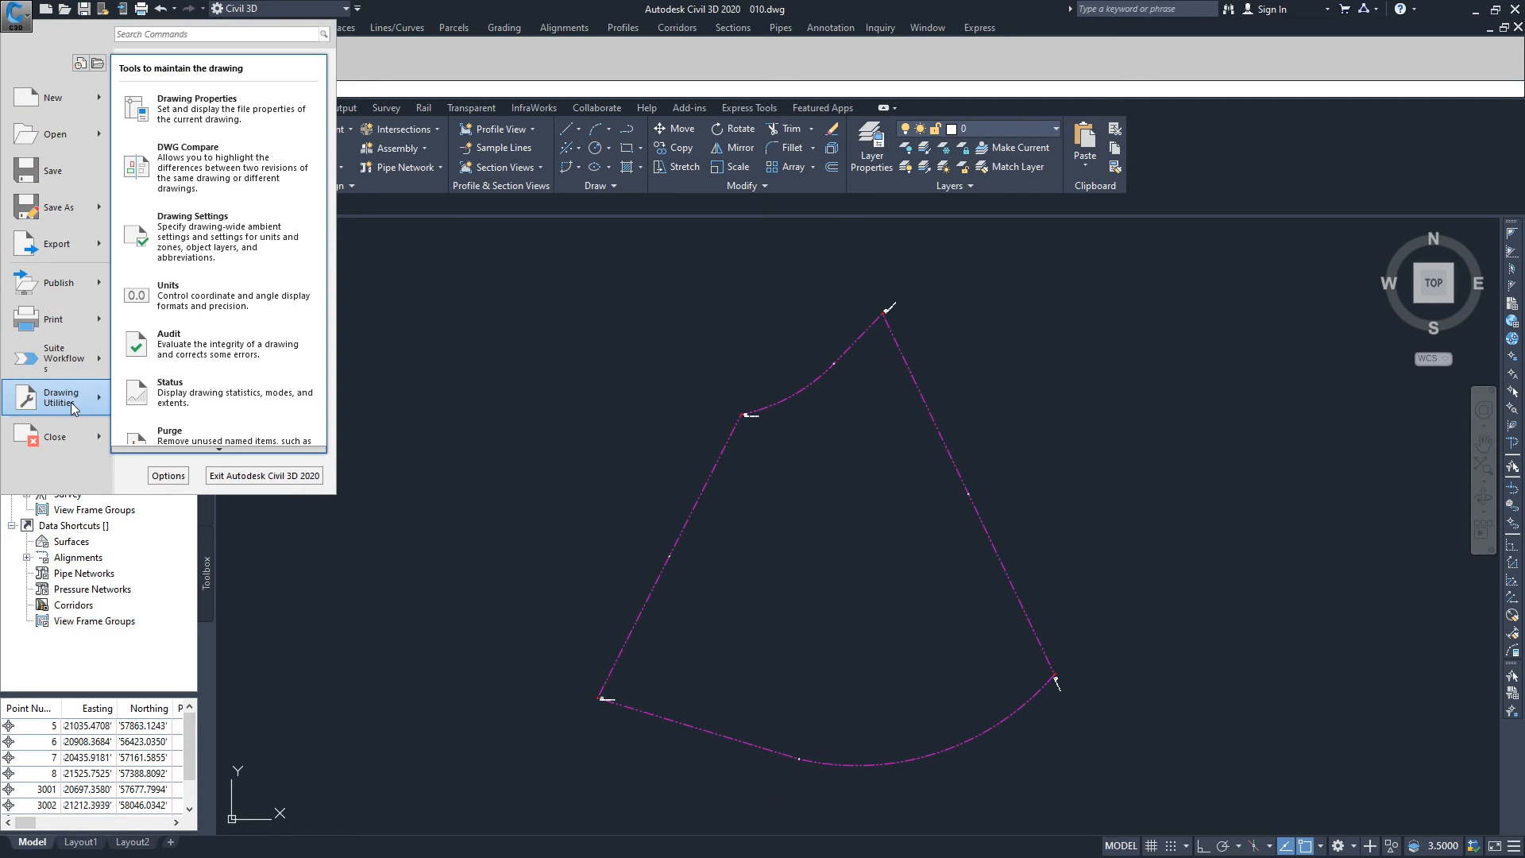
click(220, 244)
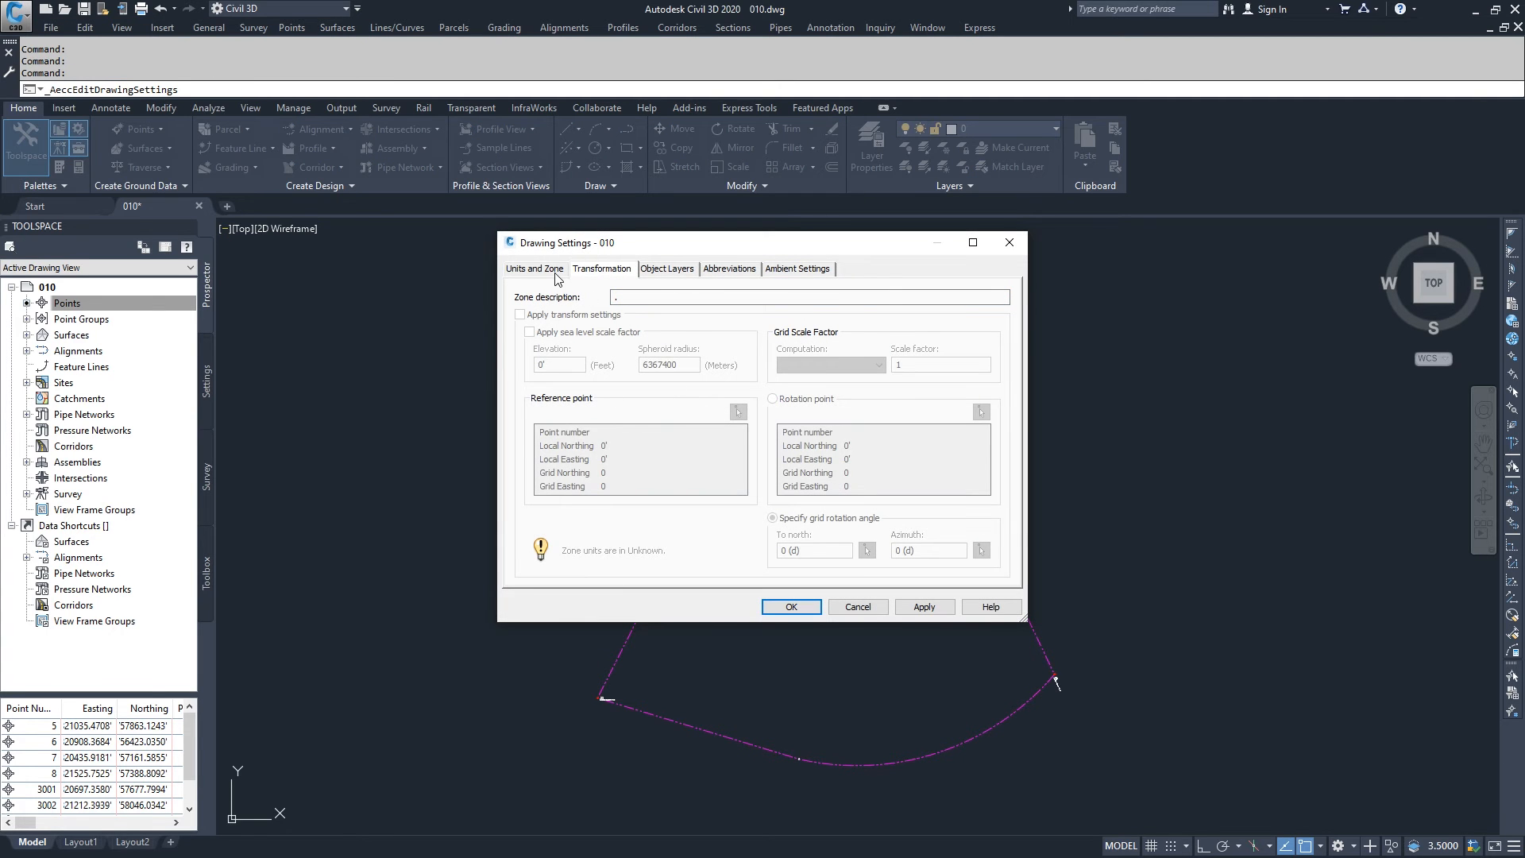
click(554, 270)
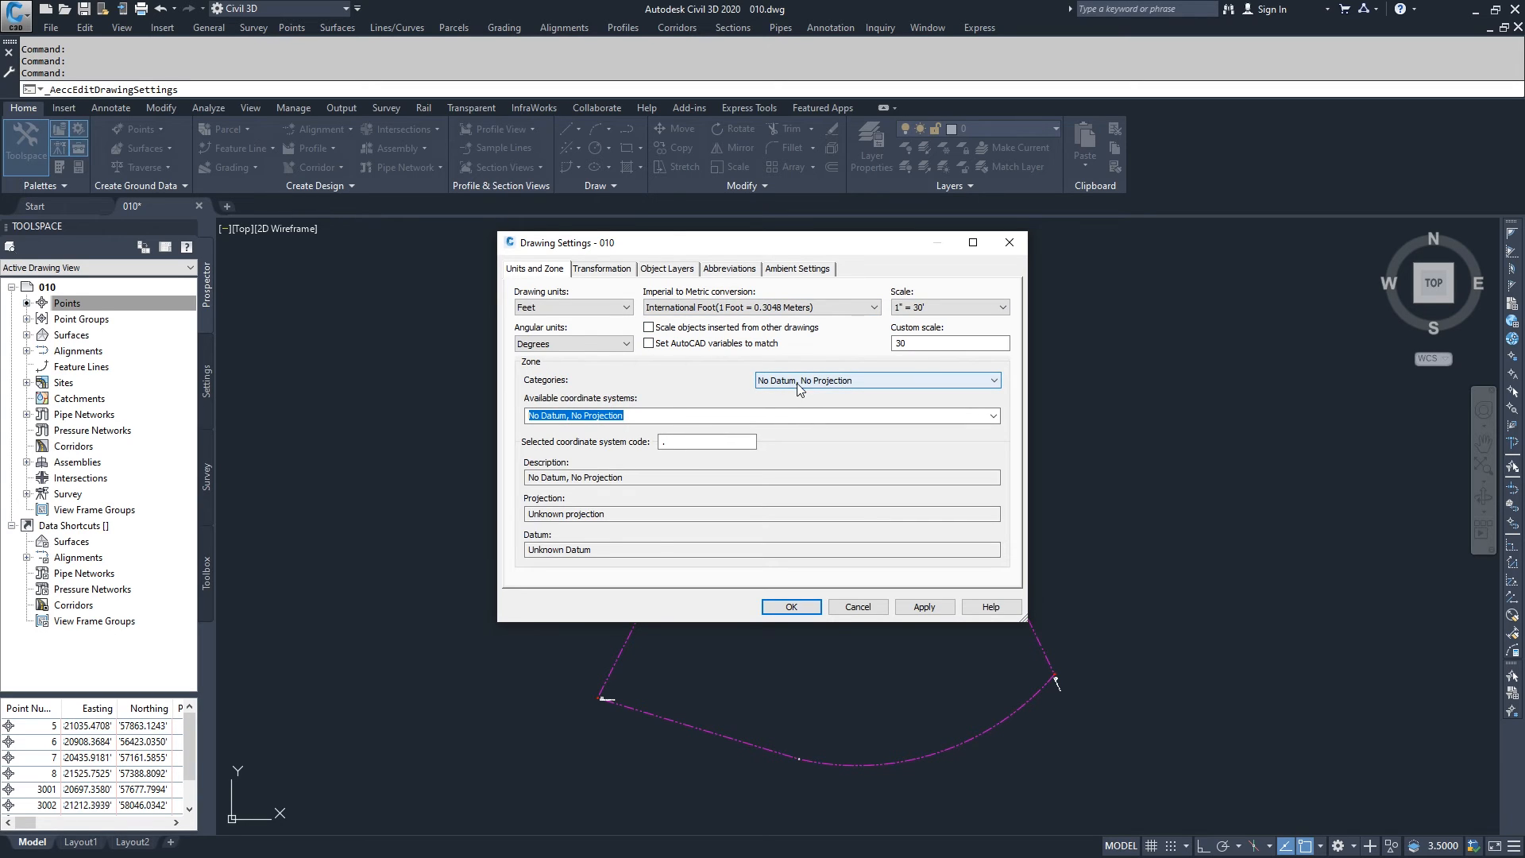
click(856, 383)
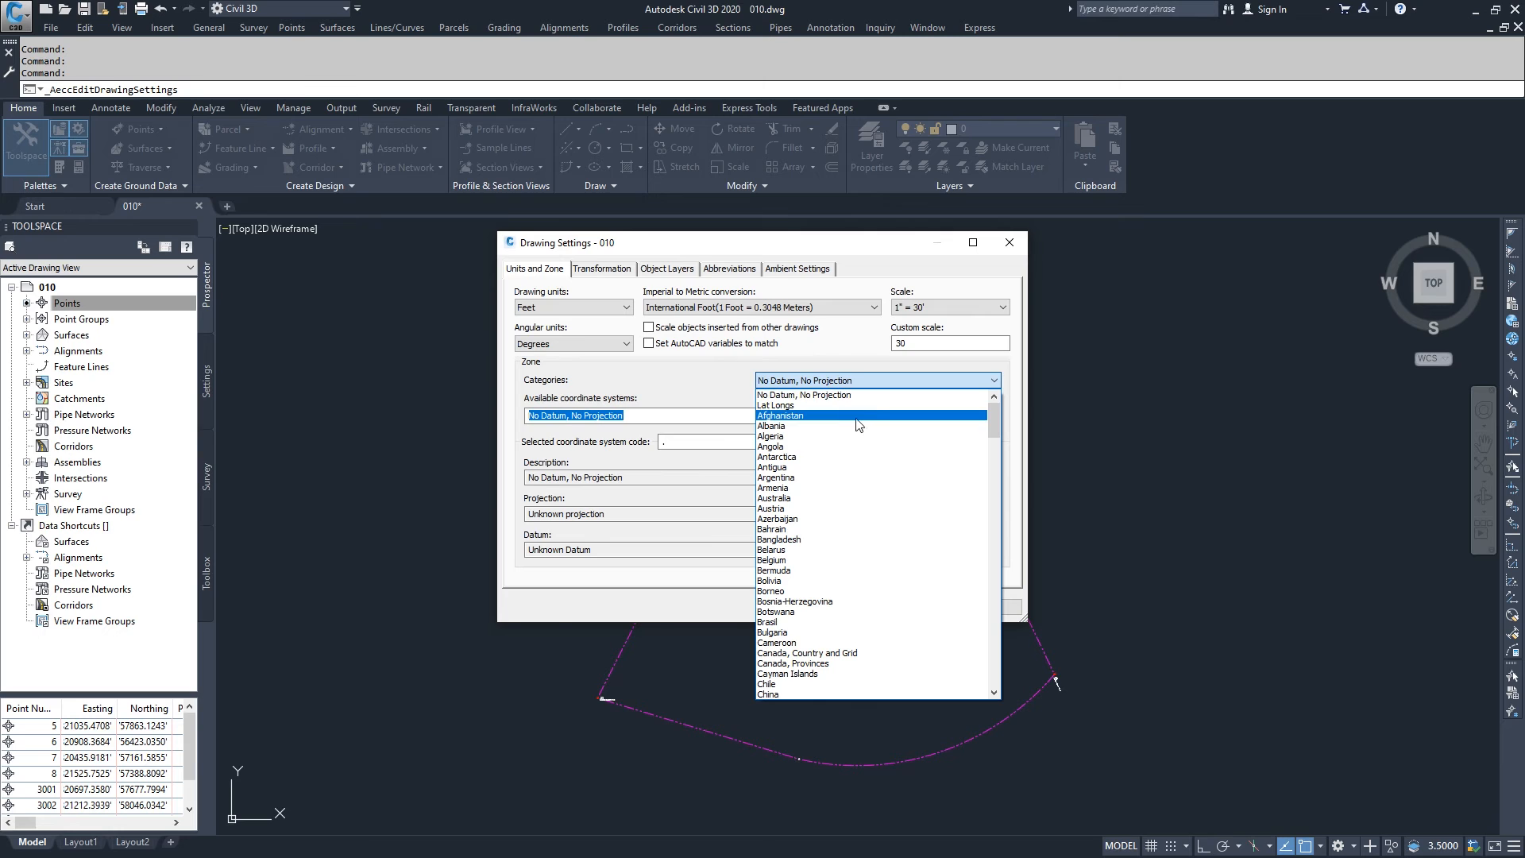
scroll(855, 515, down, 3)
scroll(856, 514, down, 10)
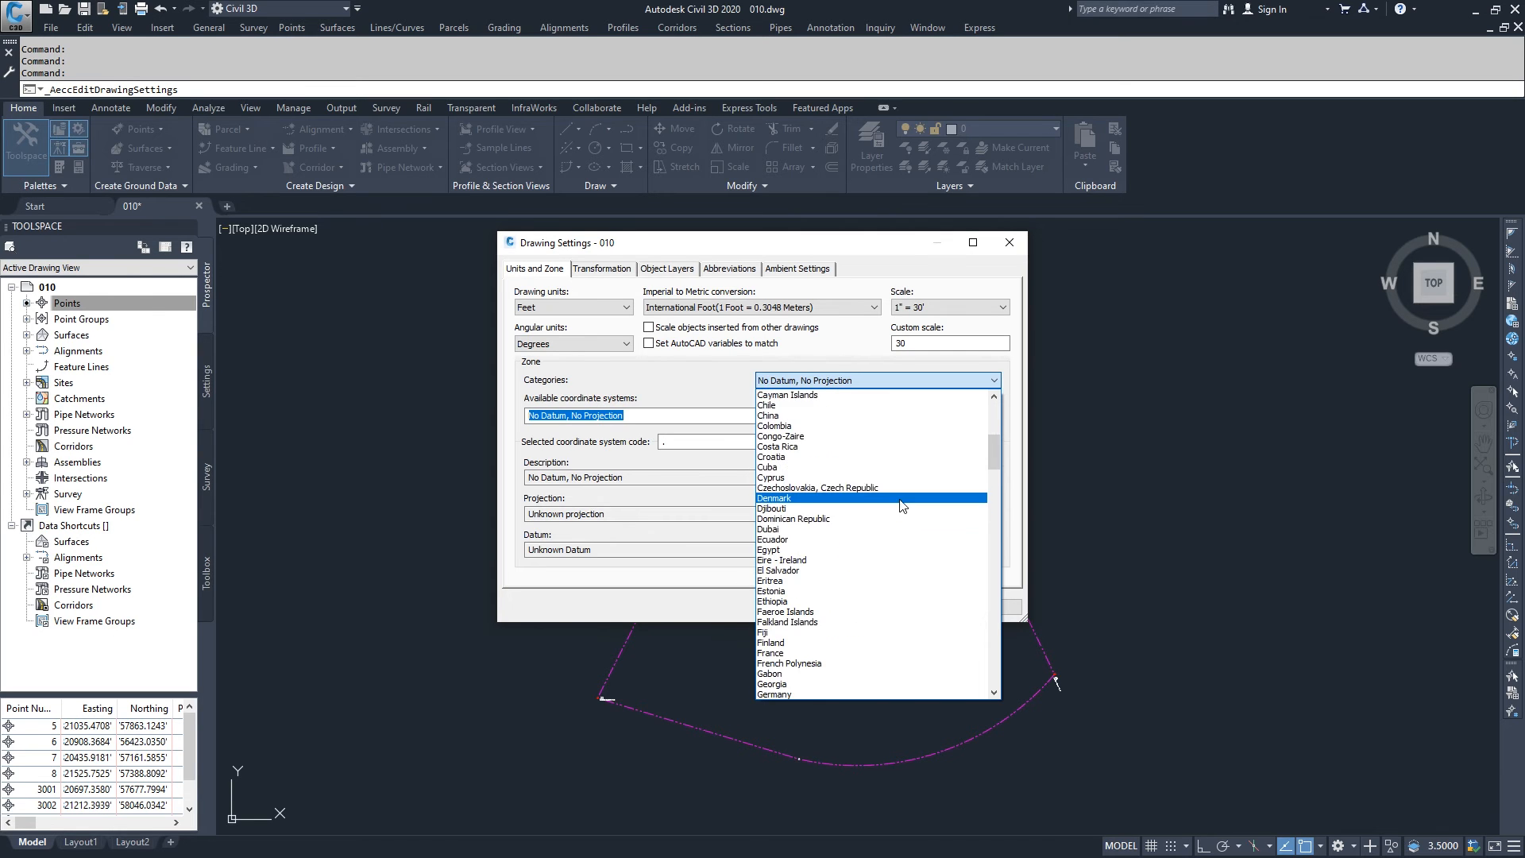
scroll(900, 508, down, 15)
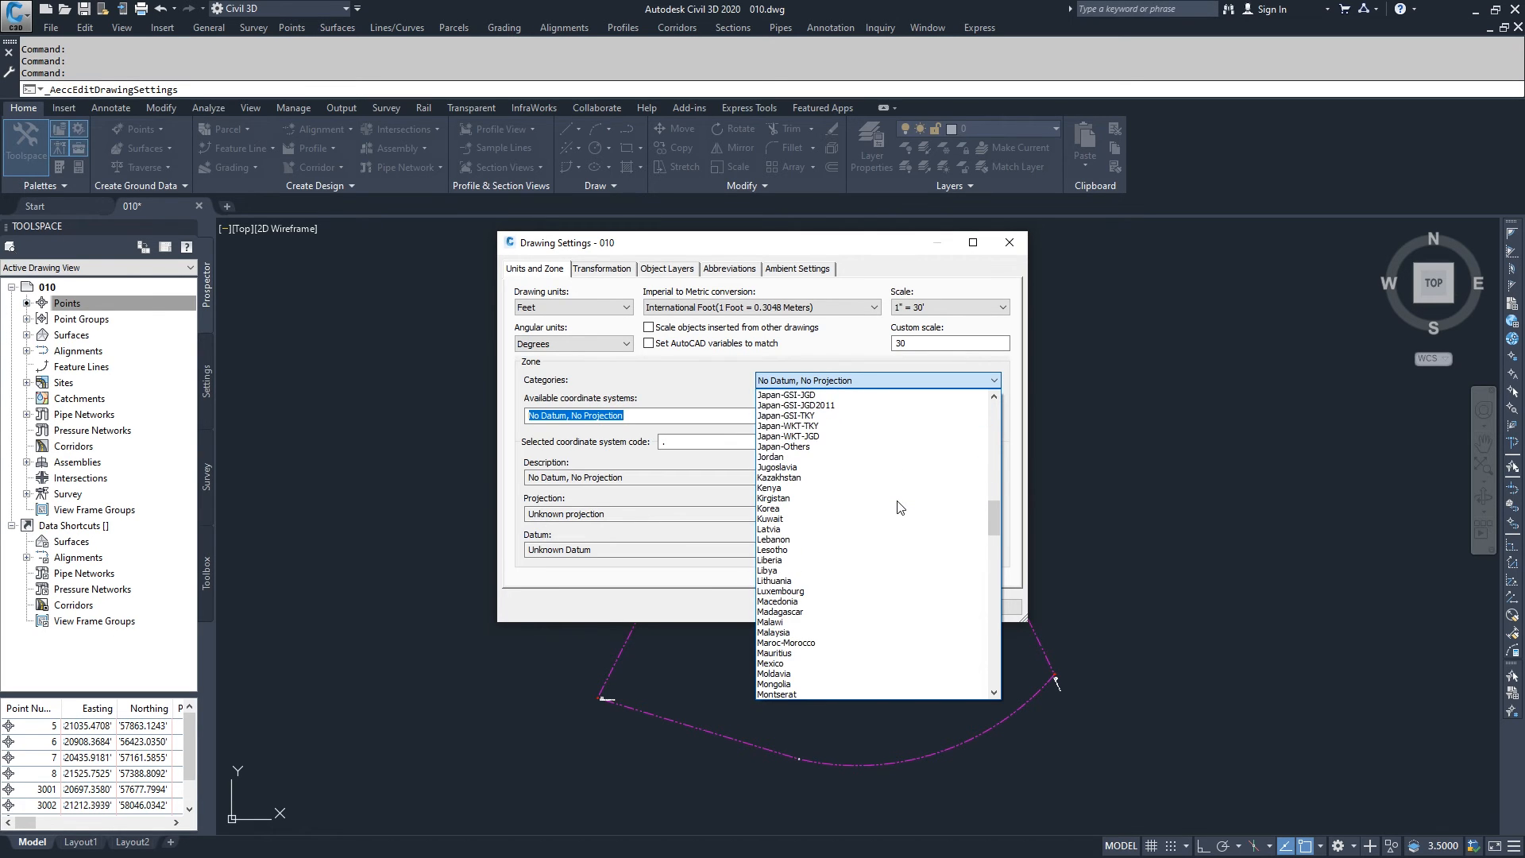
scroll(900, 507, down, 12)
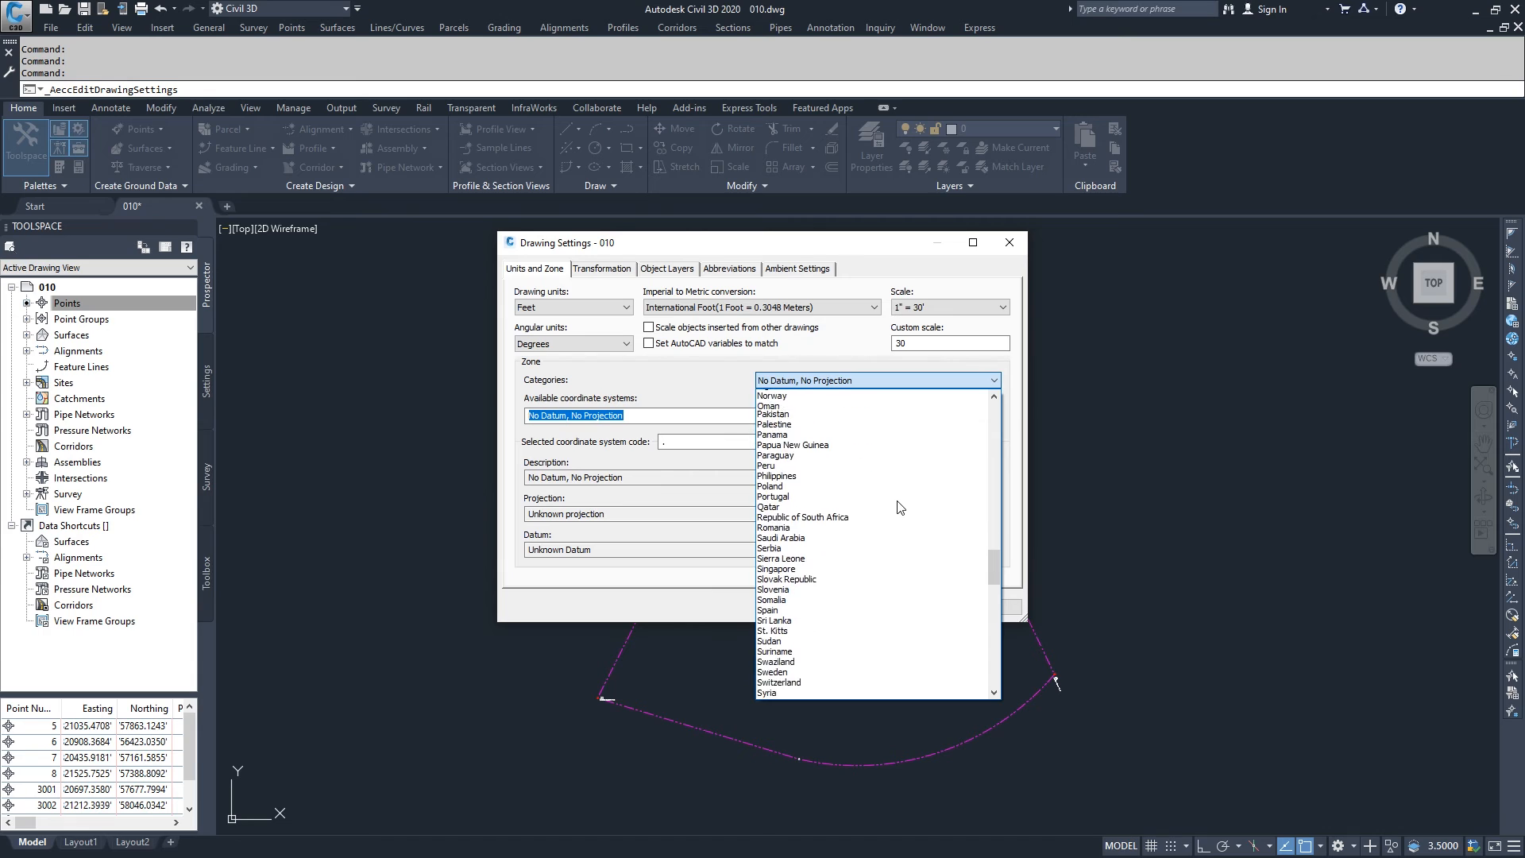
scroll(900, 508, down, 3)
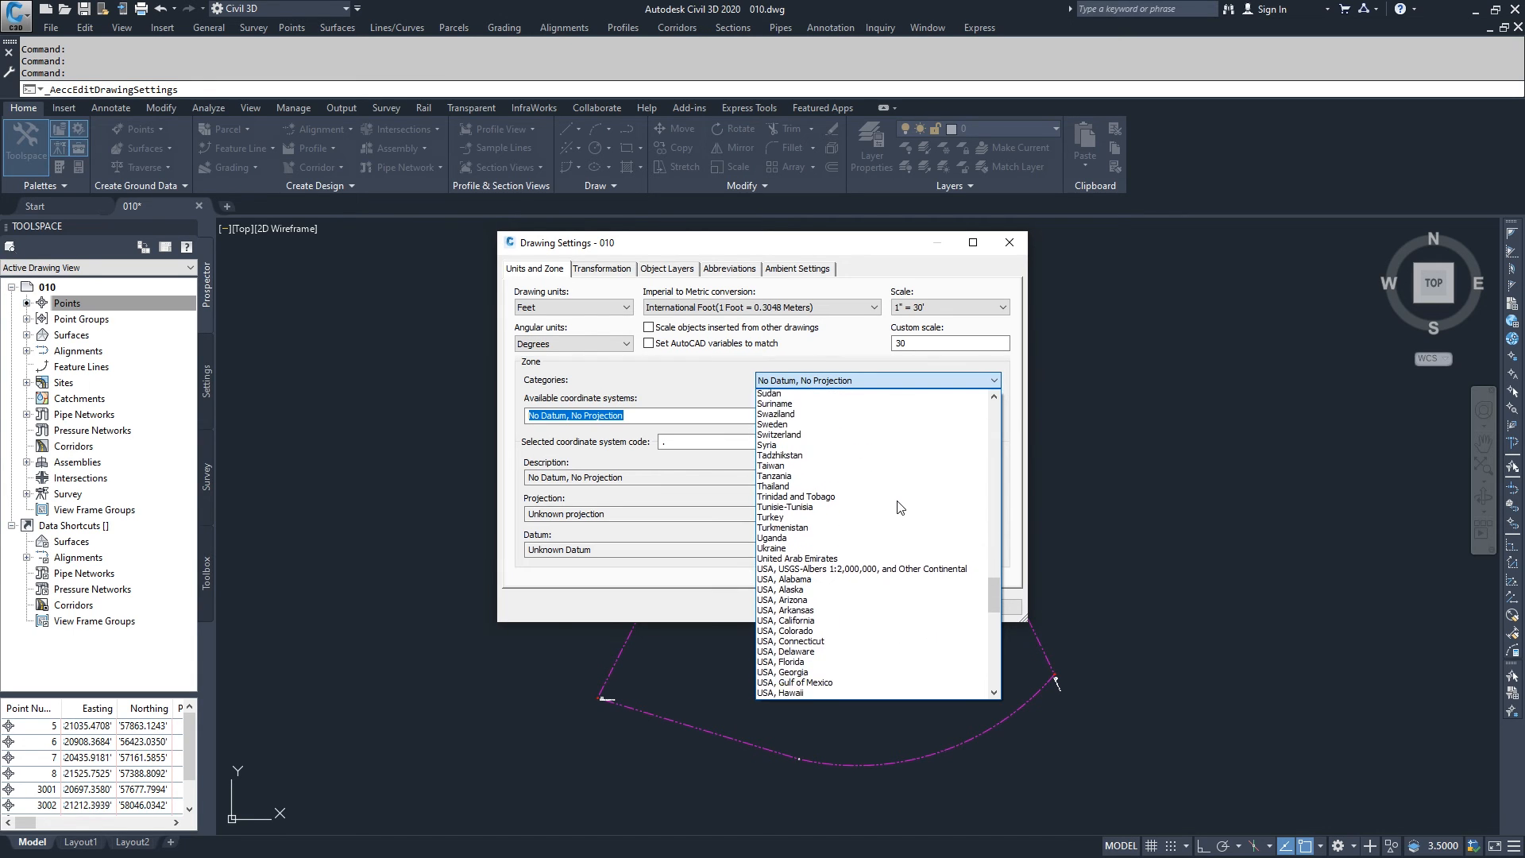
click(801, 571)
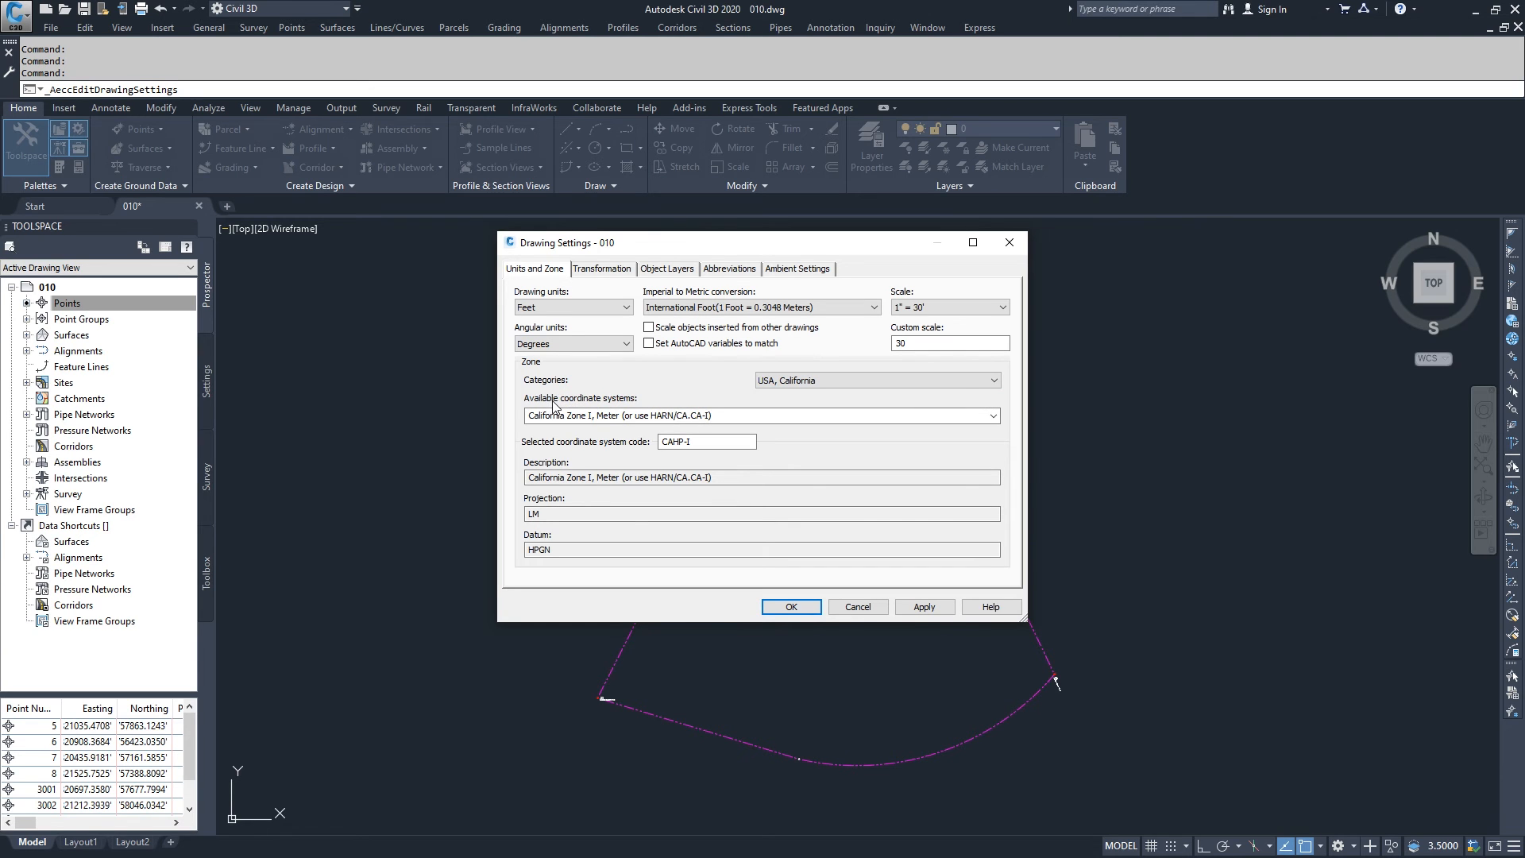
Choose the coordinate system California Zone I, US FT (or use HARN/CA.CA-IF) for the drawing
click(995, 417)
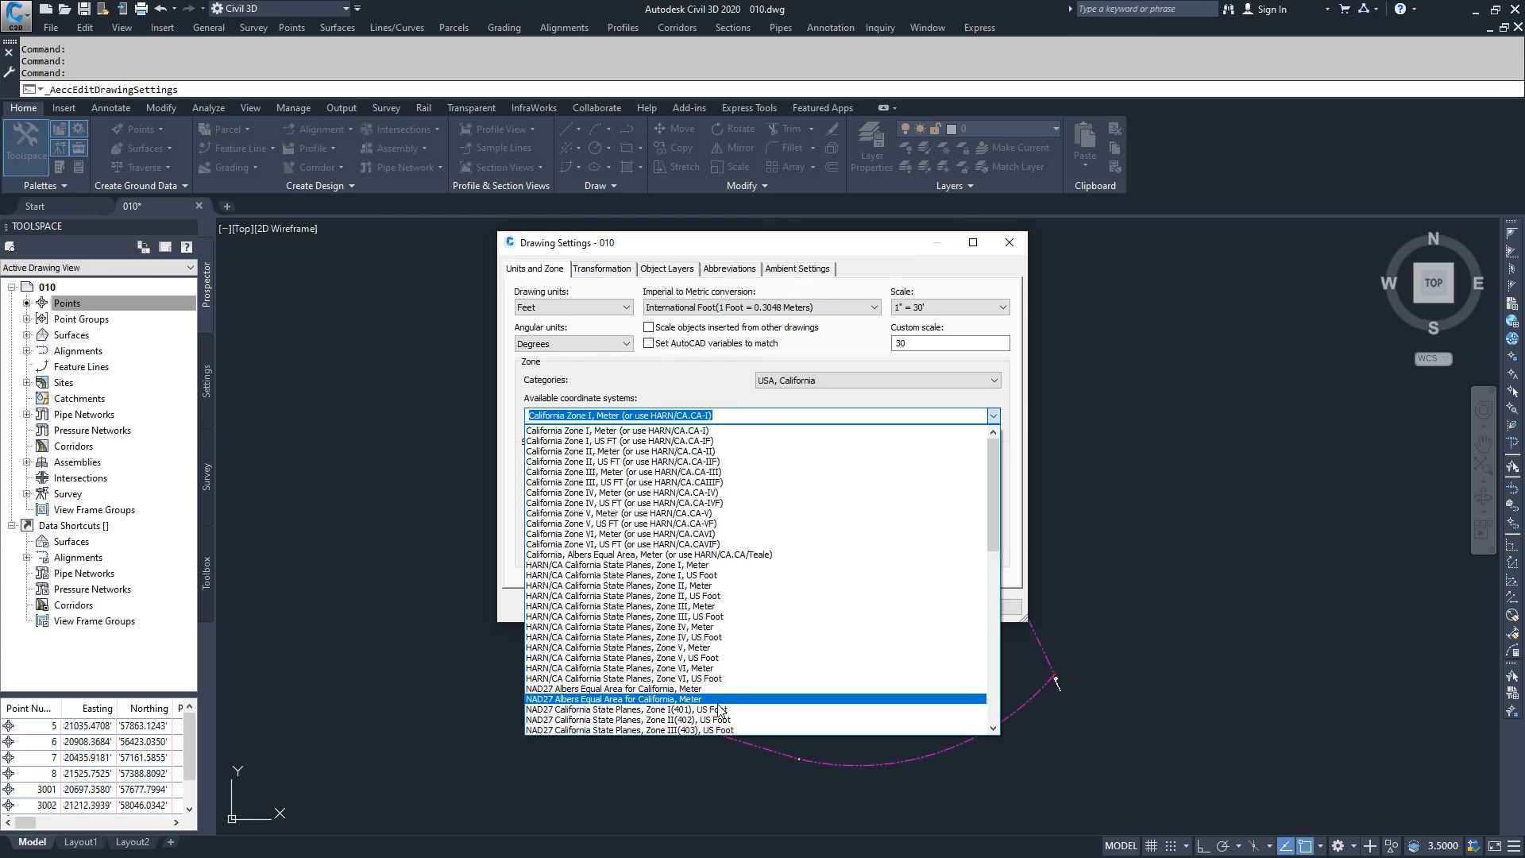
scroll(719, 709, down, 4)
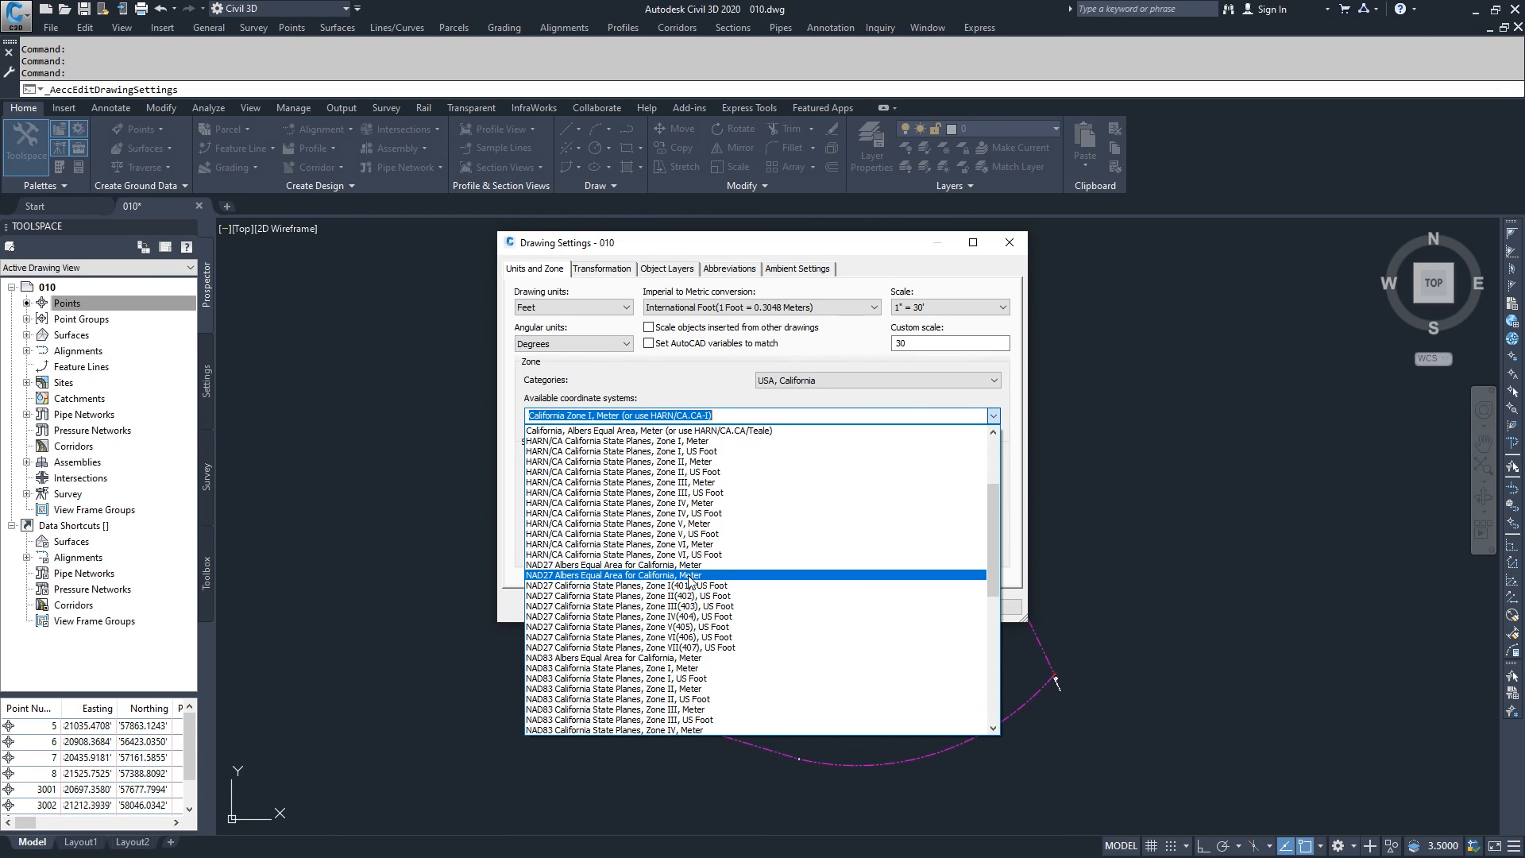
scroll(688, 582, down, 2)
scroll(673, 659, up, 6)
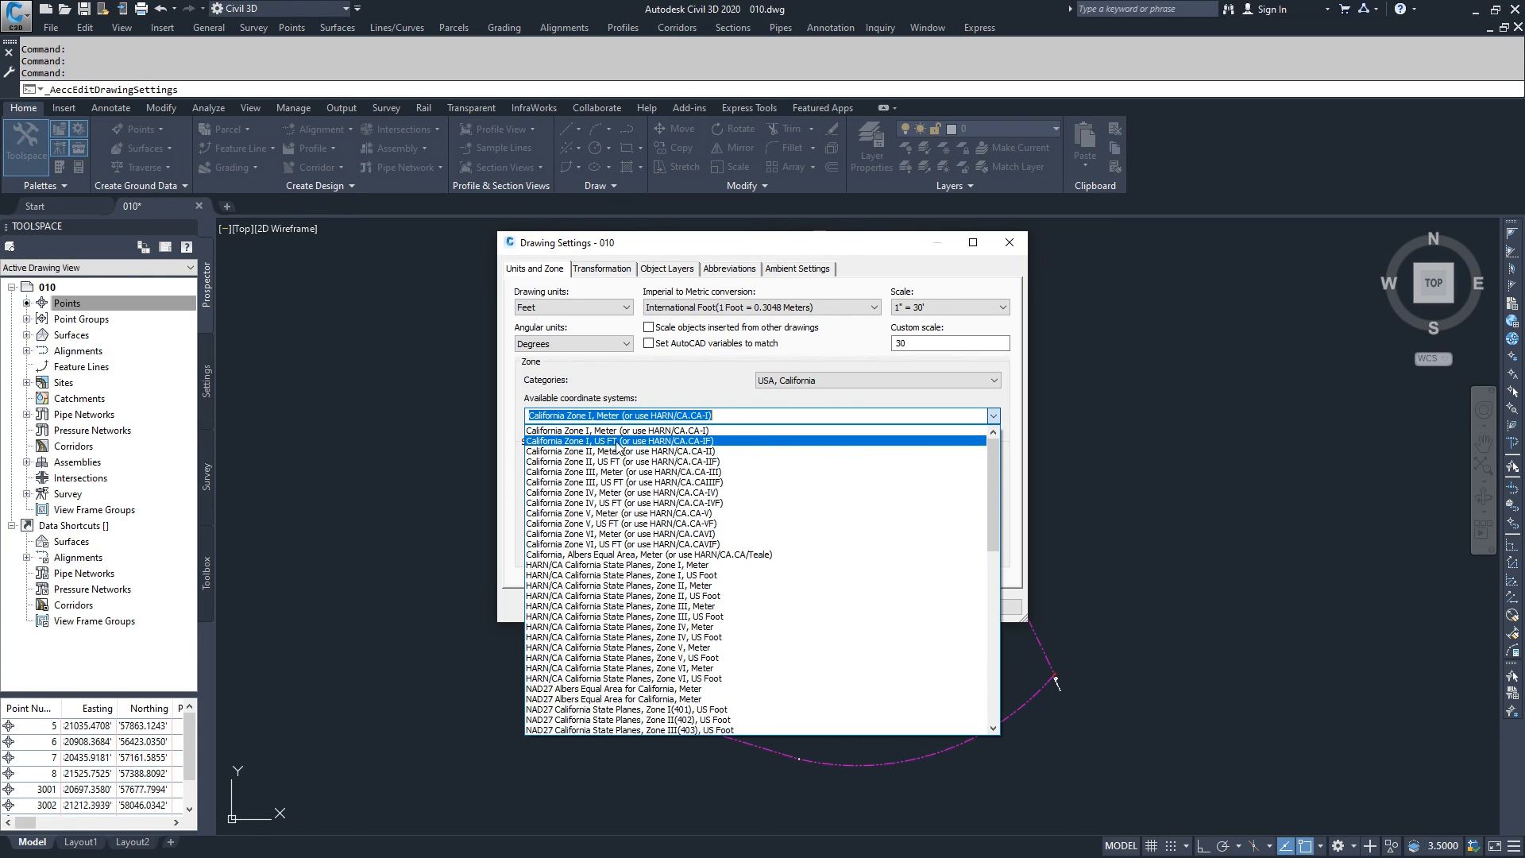
click(620, 442)
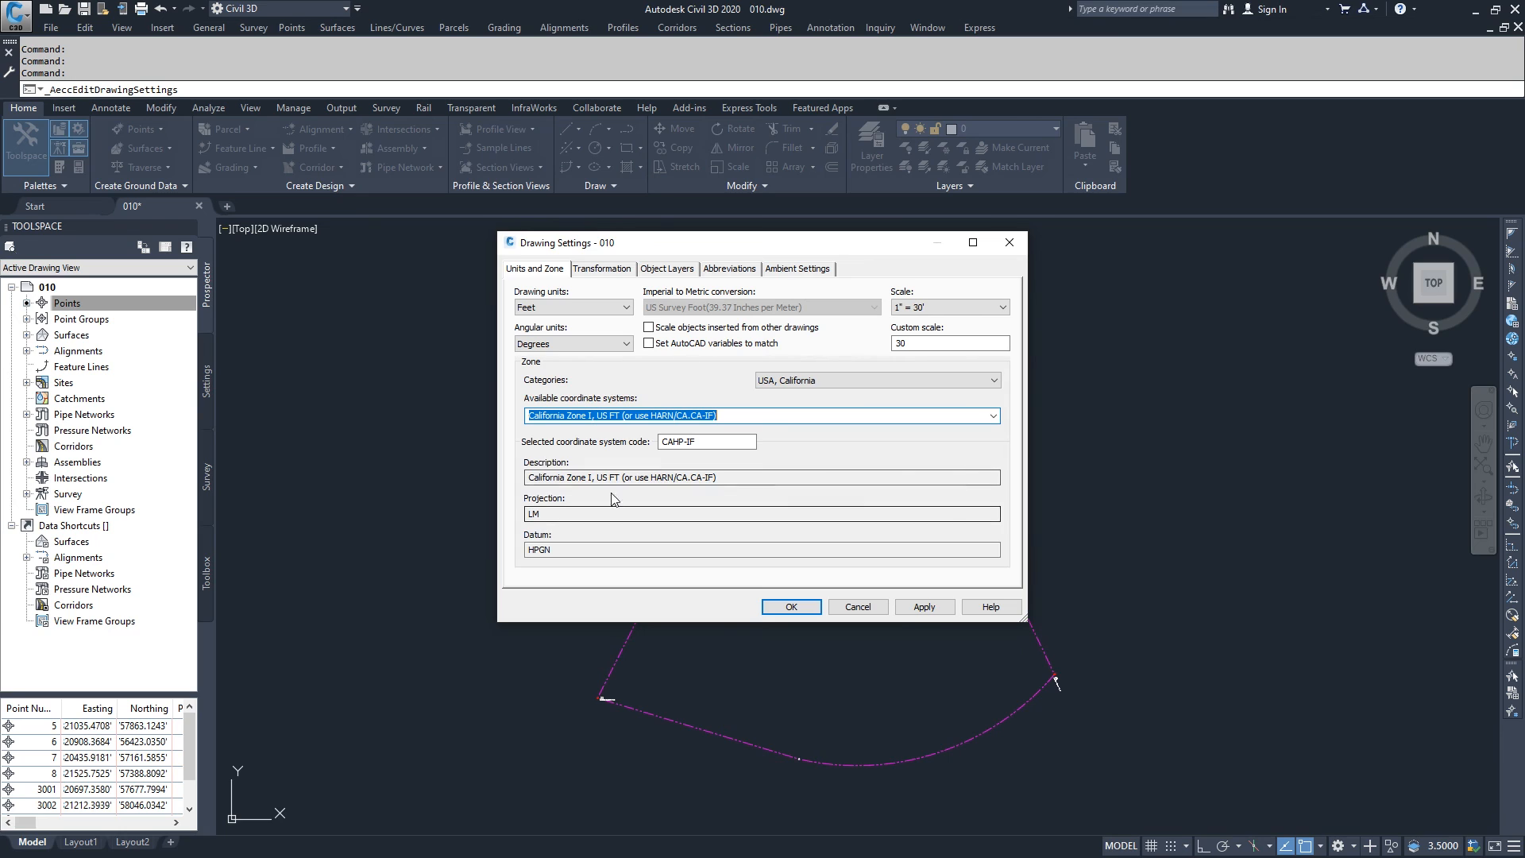
Check the zone's transformation settings, then apply and close the drawing settings
click(590, 270)
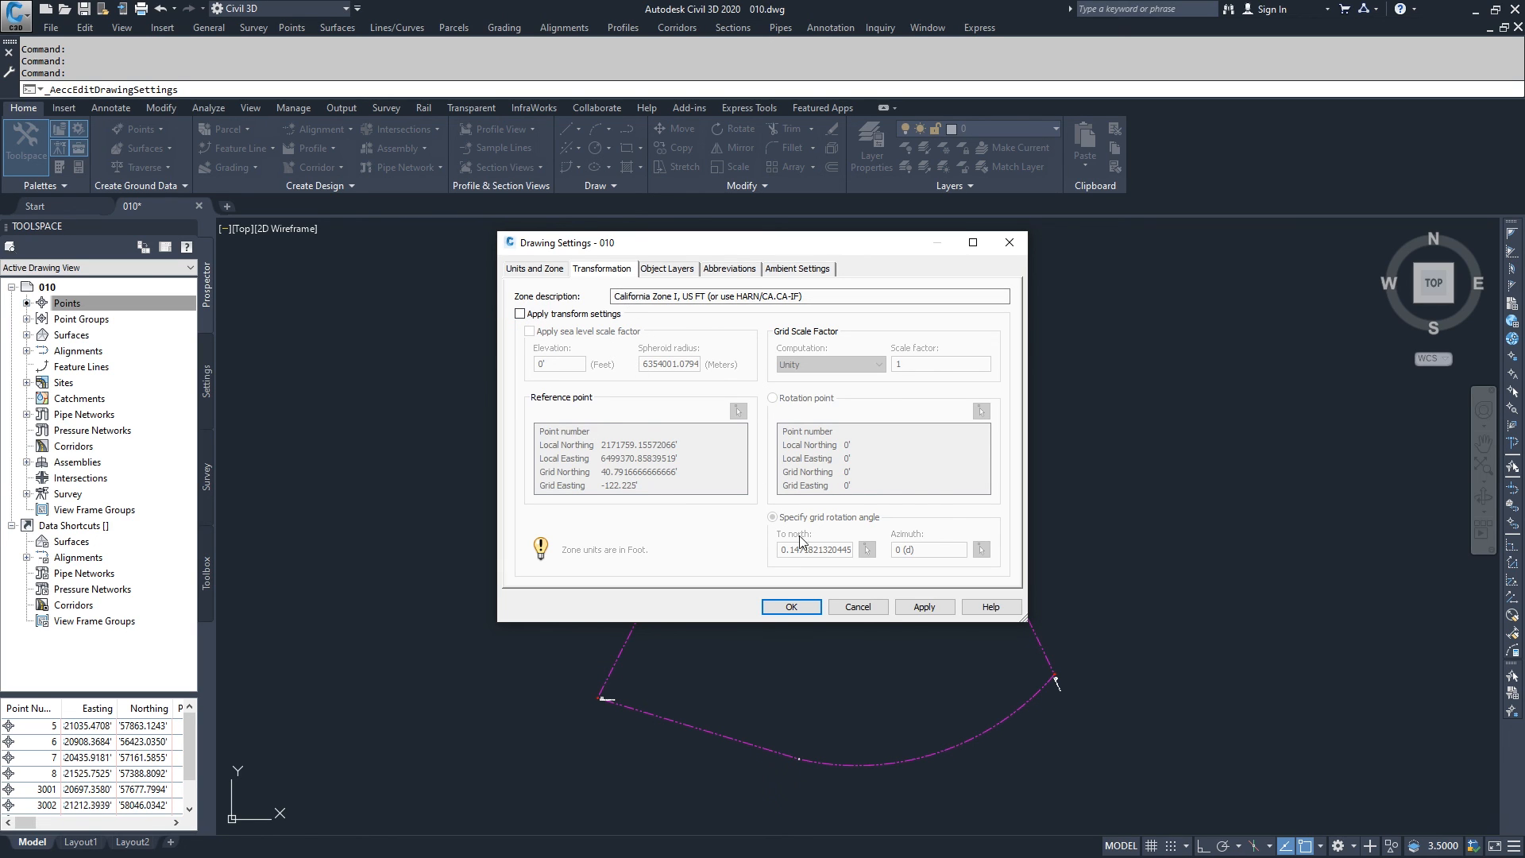
click(924, 607)
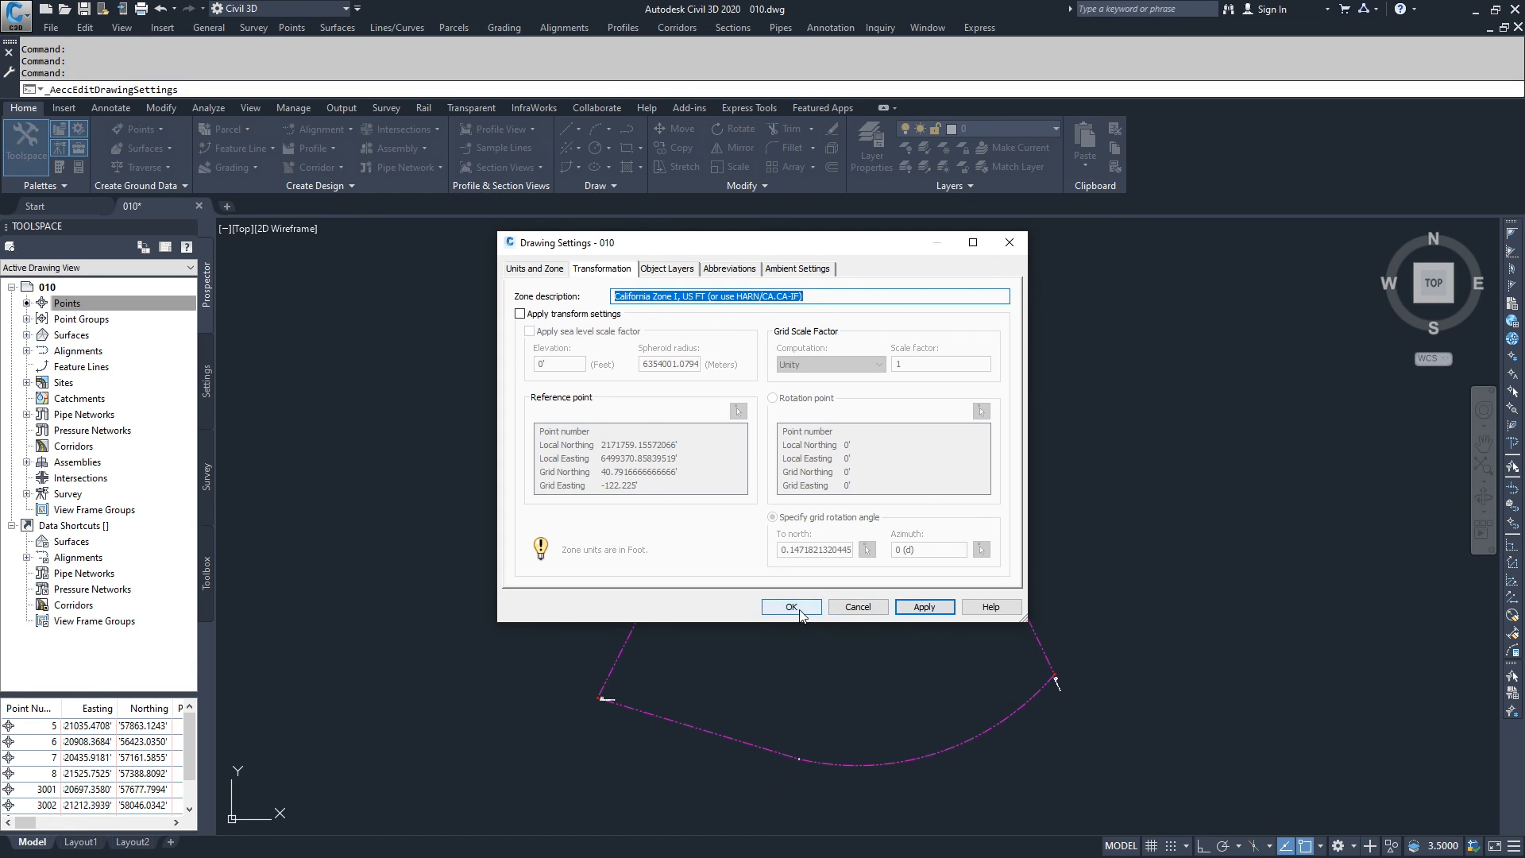
click(791, 606)
Reopen the list of all points in the point editor
right_click(66, 305)
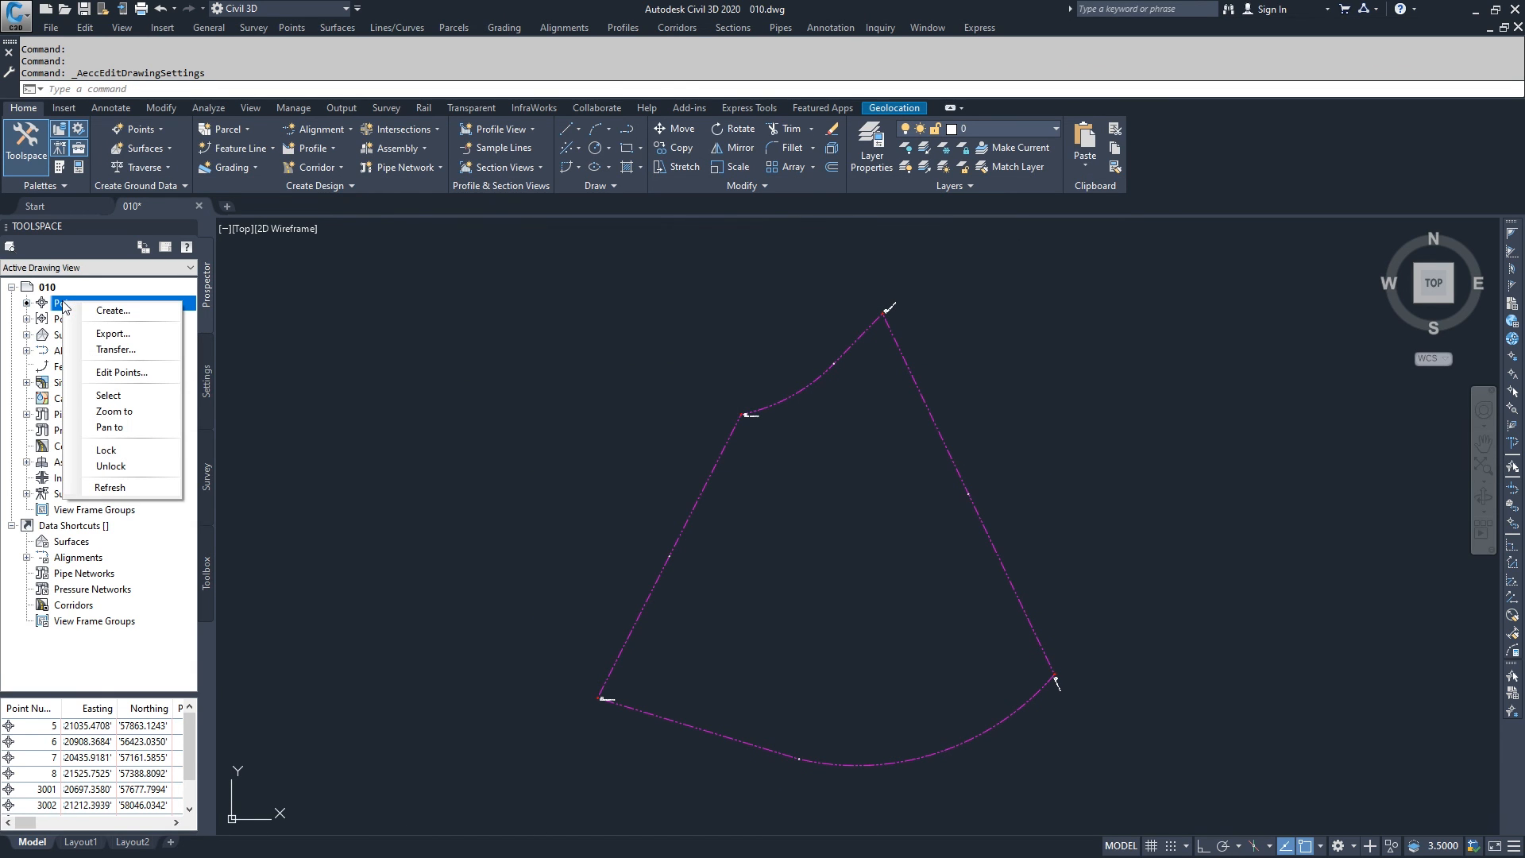
click(122, 372)
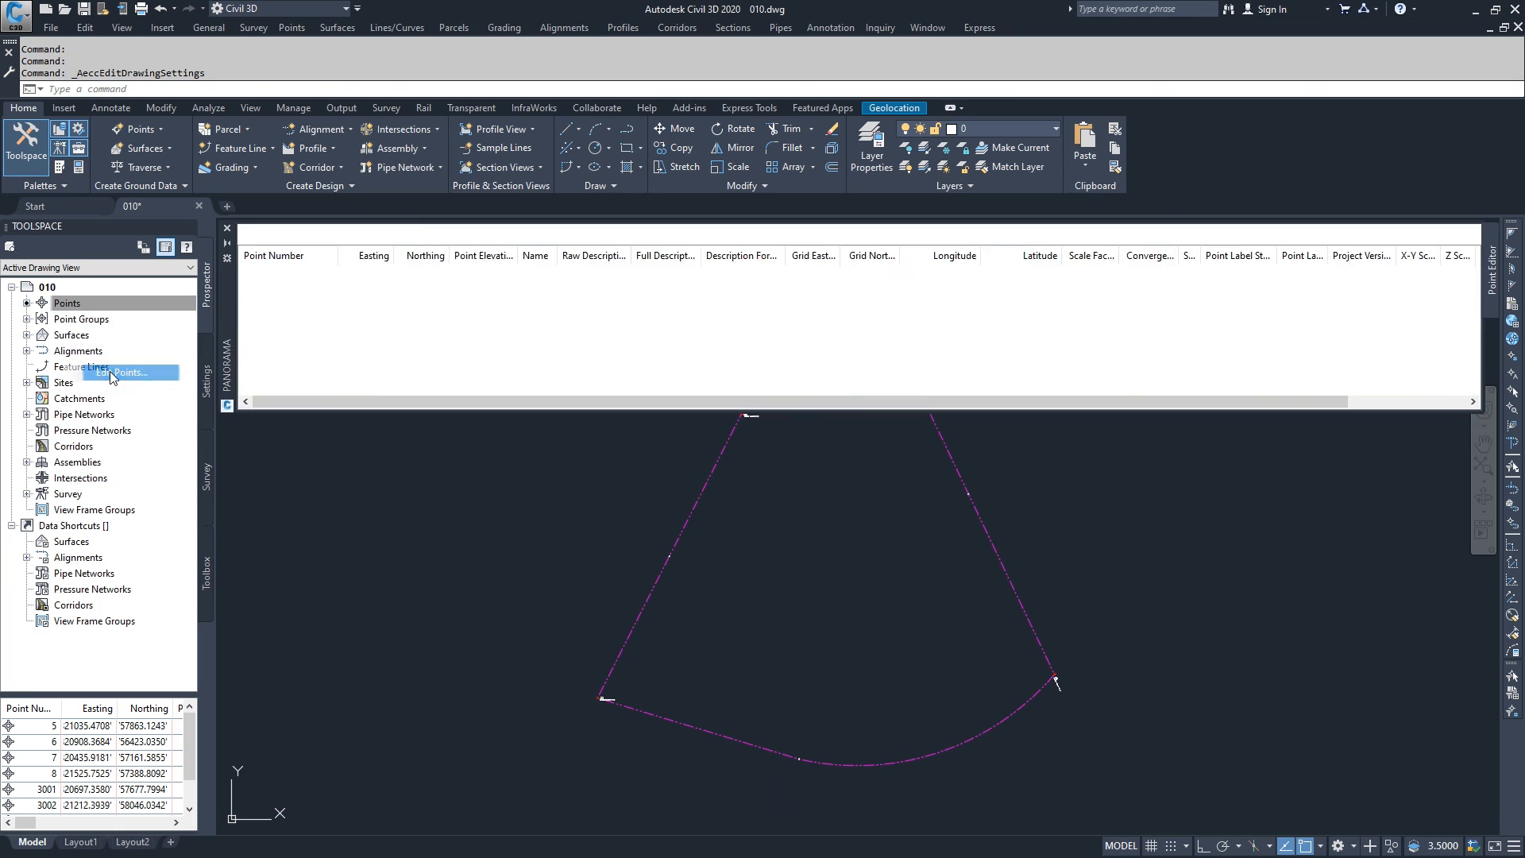